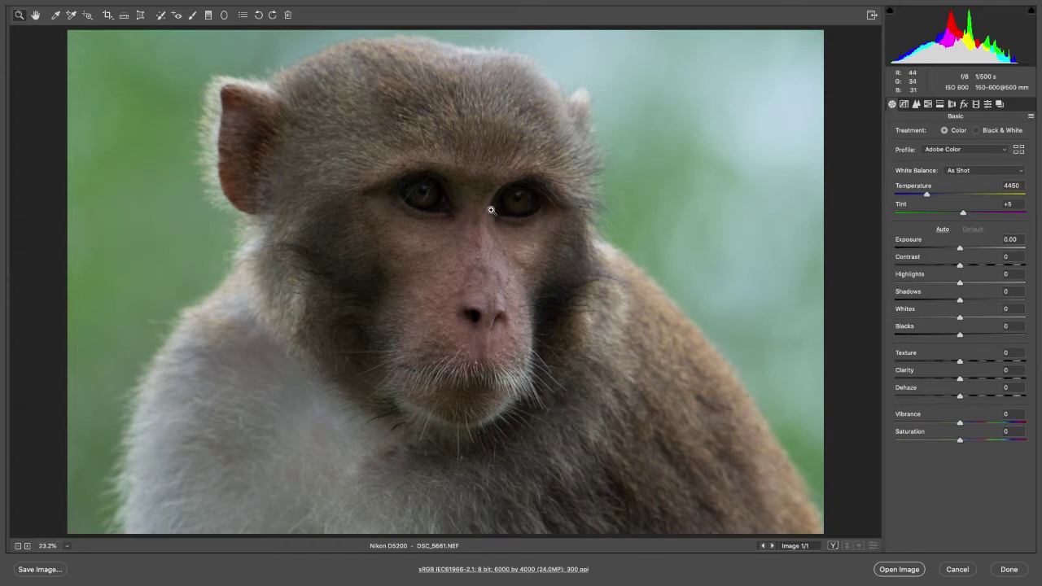
Step: Inspect the monkey's eyes up close, then raise Exposure to +0.40
{"action": "left_click", "coordinate": [523, 218]}
{"action": "left_click", "coordinate": [524, 218]}
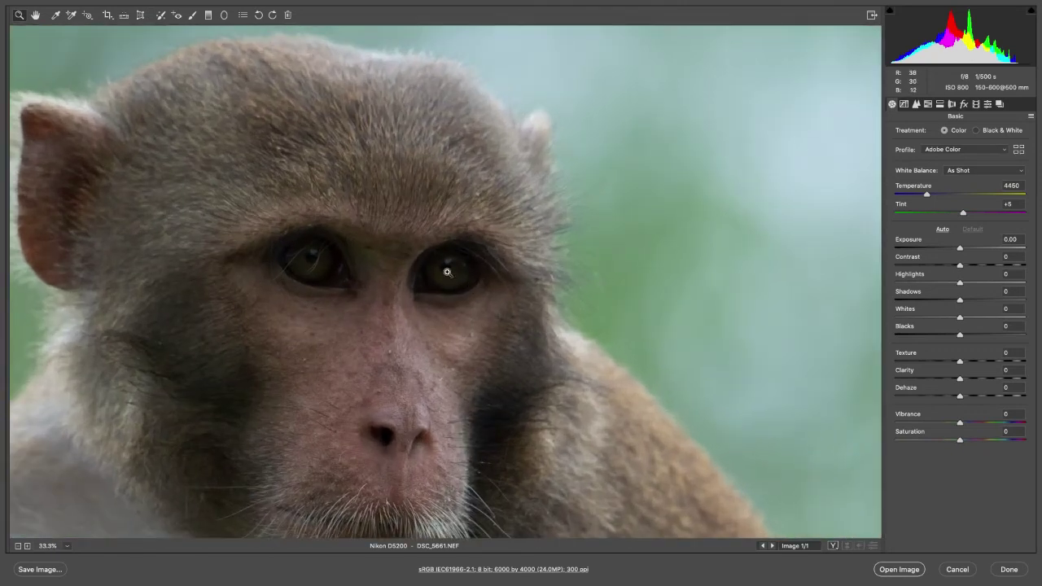
{"action": "right_click", "coordinate": [449, 225]}
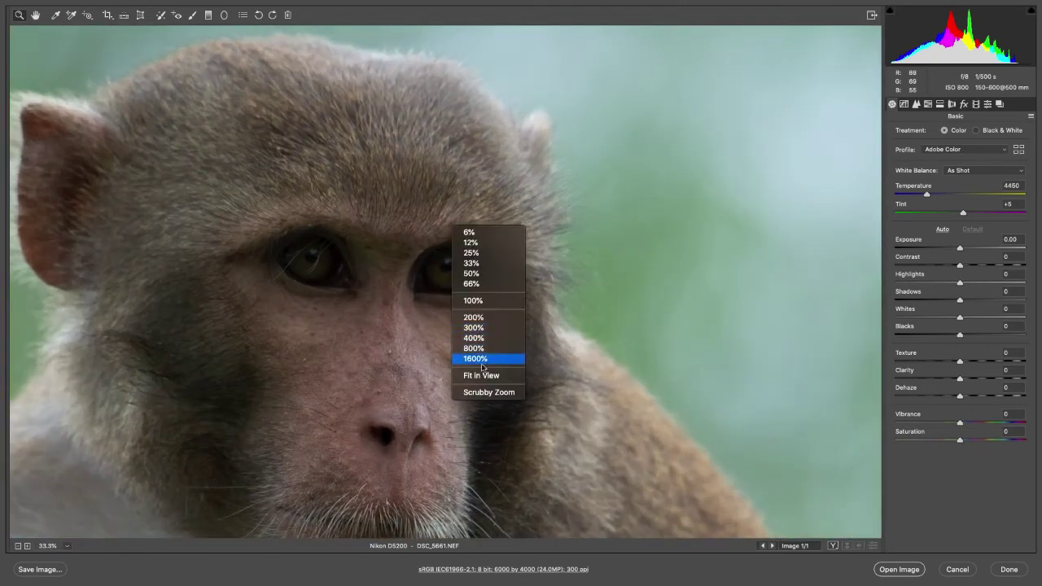
{"action": "left_click", "coordinate": [506, 363]}
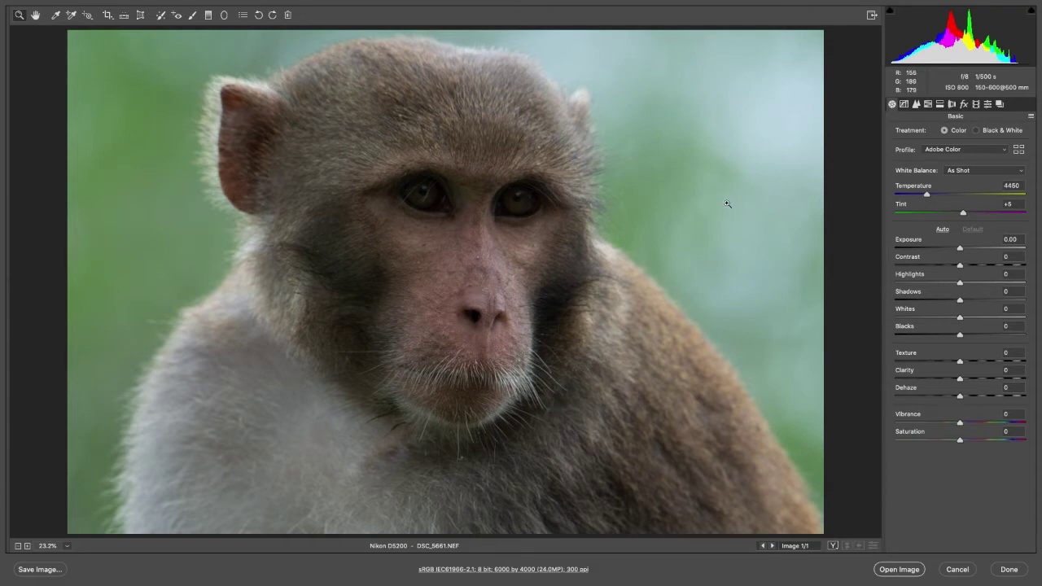
{"action": "left_click_drag", "start_coordinate": [528, 209], "coordinate": [534, 228]}
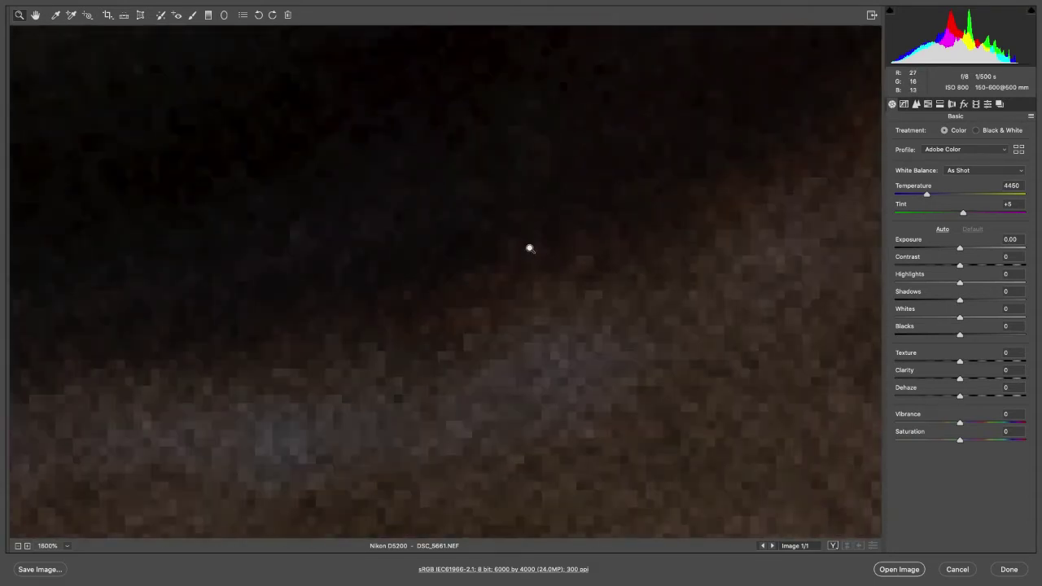
{"action": "right_click", "coordinate": [530, 166]}
{"action": "left_click", "coordinate": [562, 312]}
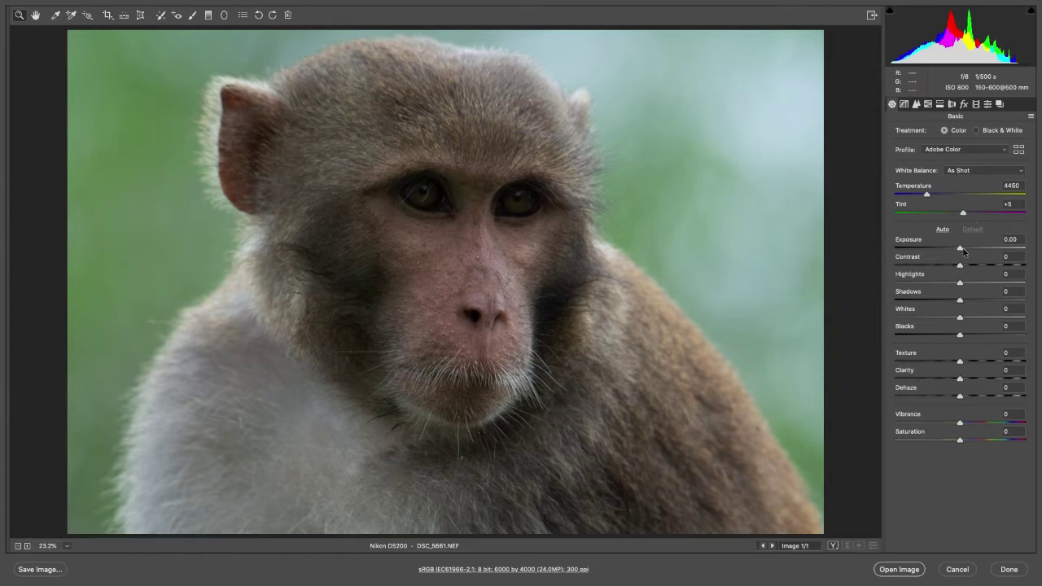
{"action": "left_click_drag", "start_coordinate": [960, 248], "coordinate": [893, 286]}
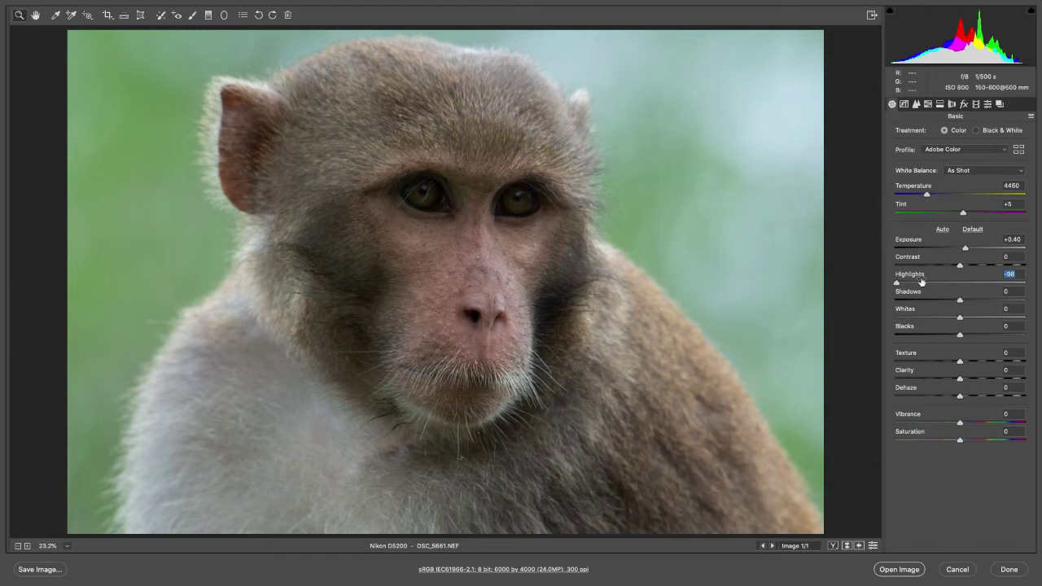
Step: Set Shadows to +39 and Whites to -31
{"action": "left_click_drag", "start_coordinate": [960, 299], "coordinate": [1028, 302]}
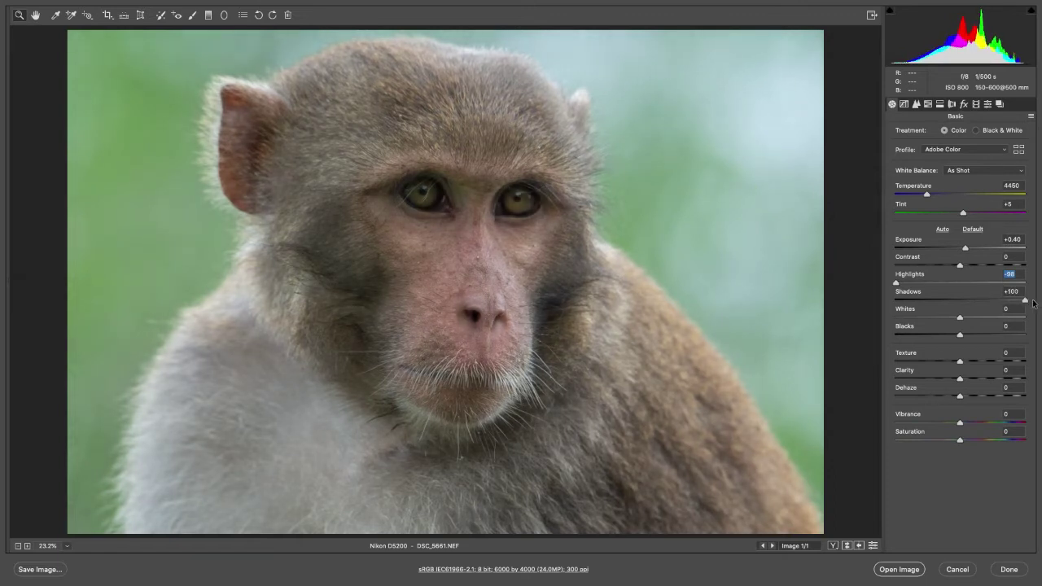
{"action": "left_click_drag", "start_coordinate": [1032, 303], "coordinate": [982, 301]}
{"action": "left_click", "coordinate": [984, 301]}
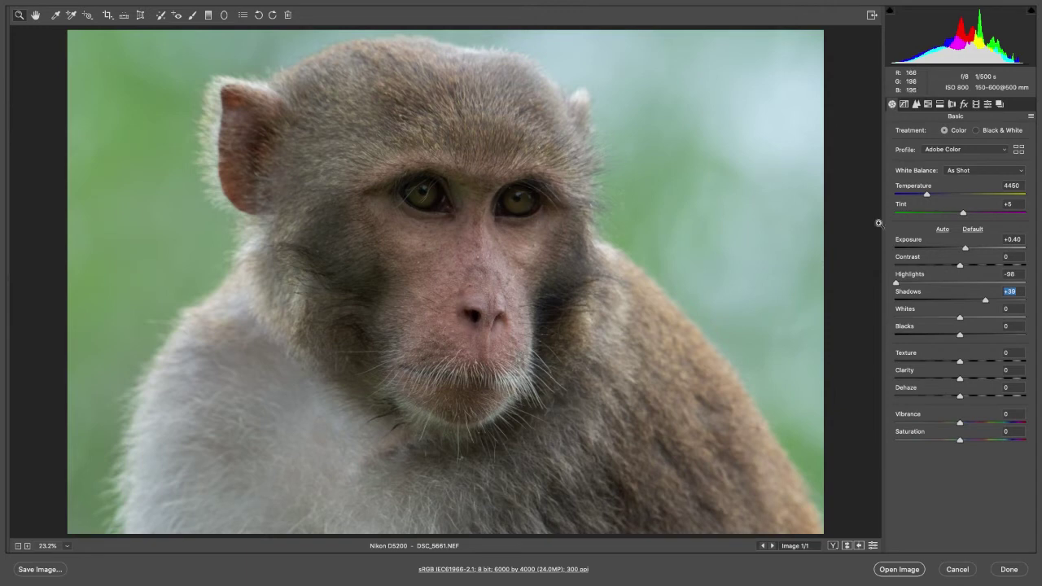
{"action": "left_click_drag", "start_coordinate": [962, 318], "coordinate": [940, 319]}
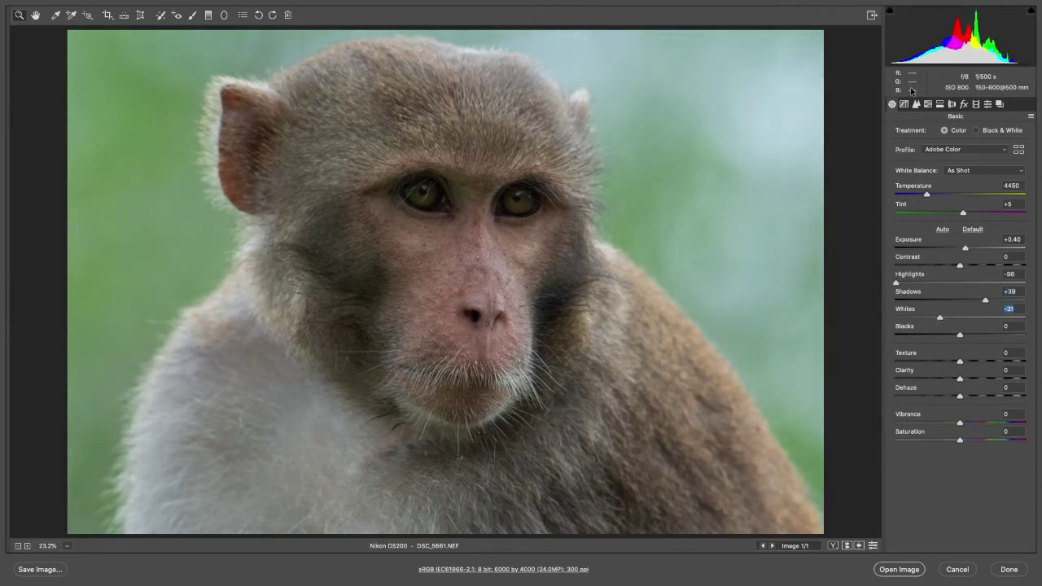
Step: Add a contrast S-curve in the Point Tone Curve with points 64→61 and 169→194
{"action": "left_click", "coordinate": [904, 104]}
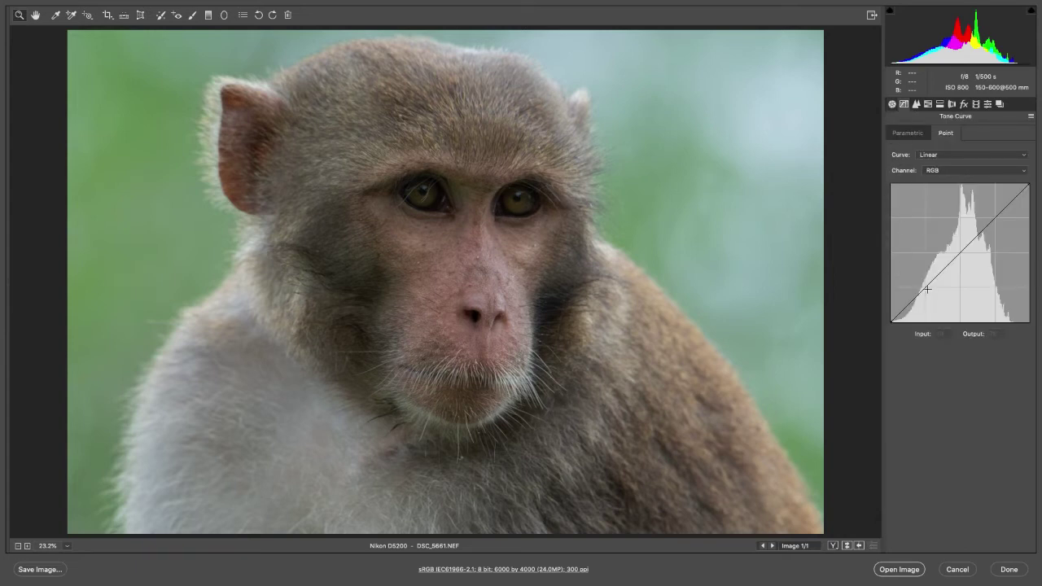
{"action": "left_click", "coordinate": [994, 218]}
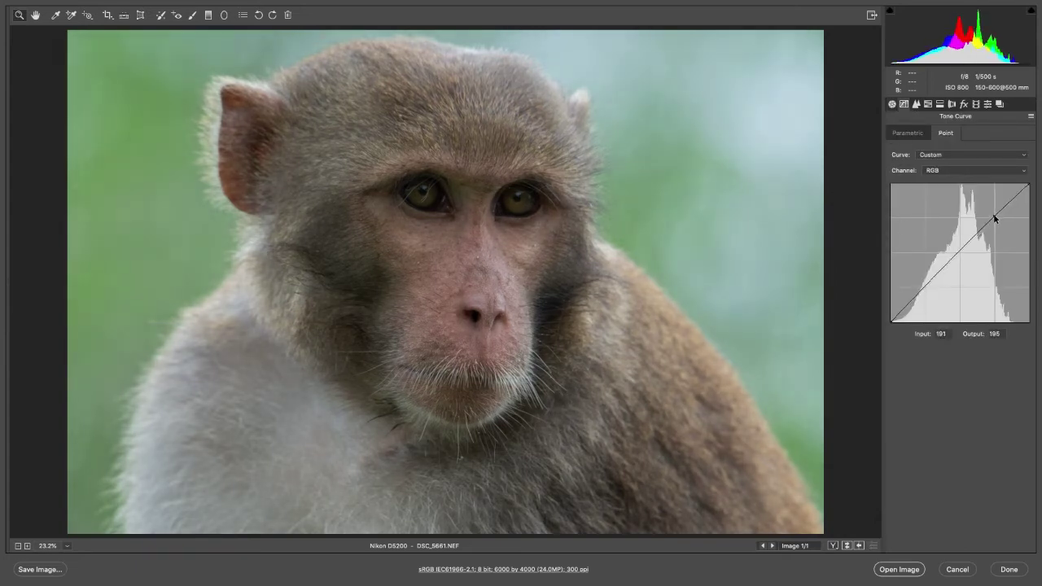
{"action": "left_click_drag", "start_coordinate": [923, 286], "coordinate": [926, 288]}
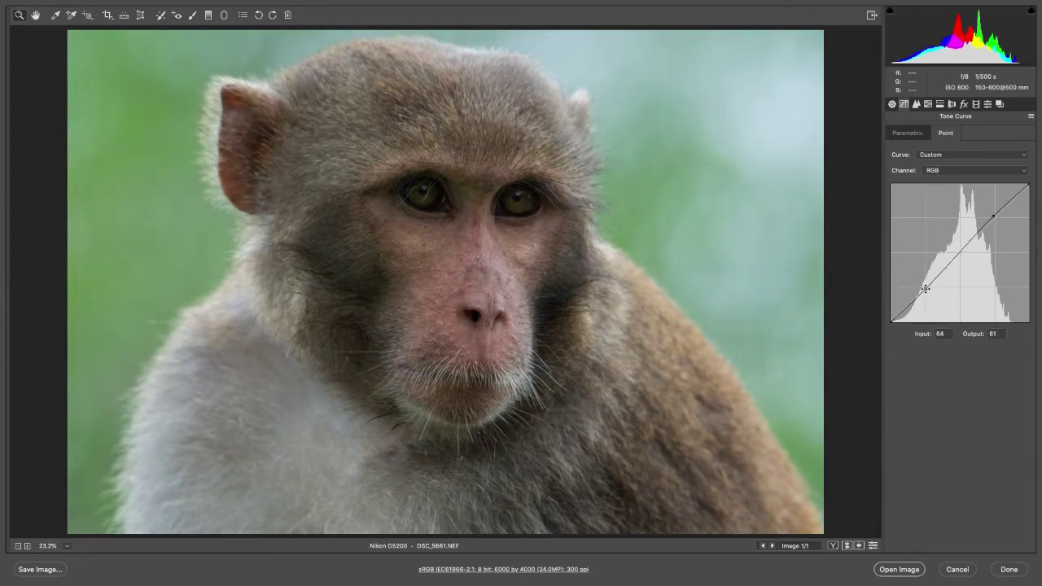
{"action": "left_click", "coordinate": [993, 216]}
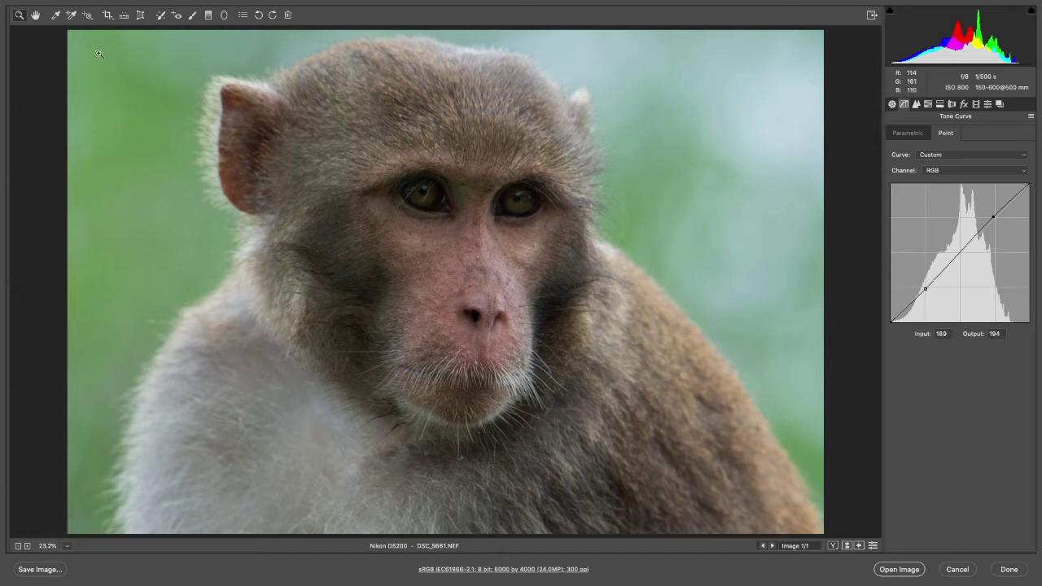
{"action": "left_click", "coordinate": [928, 105]}
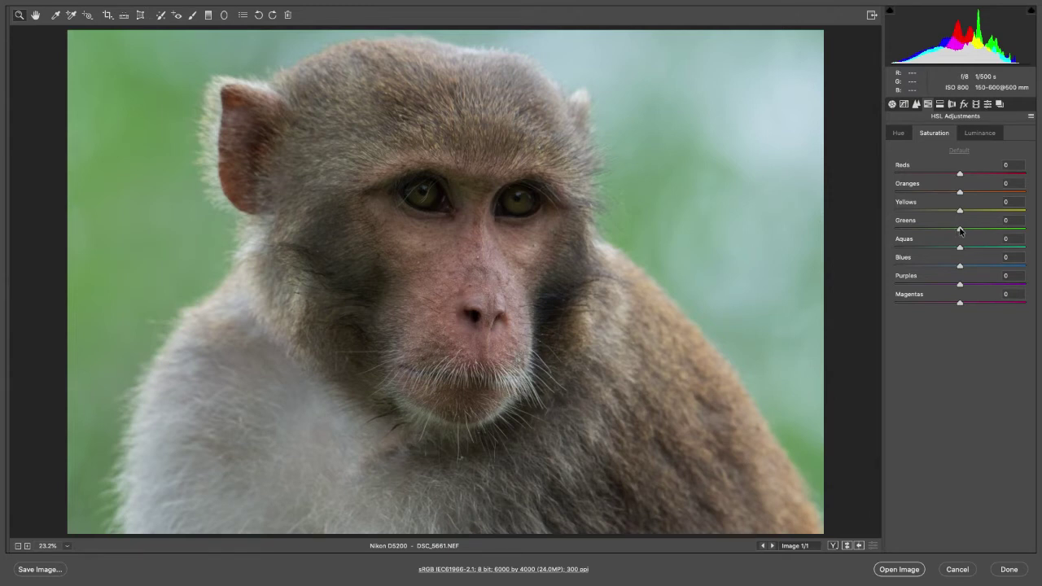
Step: Darken the green luminance and set saturation to Greens -38 and Yellows +13
{"action": "mouse_move", "coordinate": [960, 230]}
{"action": "left_mouse_down"}
{"action": "mouse_move", "coordinate": [924, 228]}
{"action": "mouse_move", "coordinate": [942, 228]}
{"action": "left_mouse_up"}
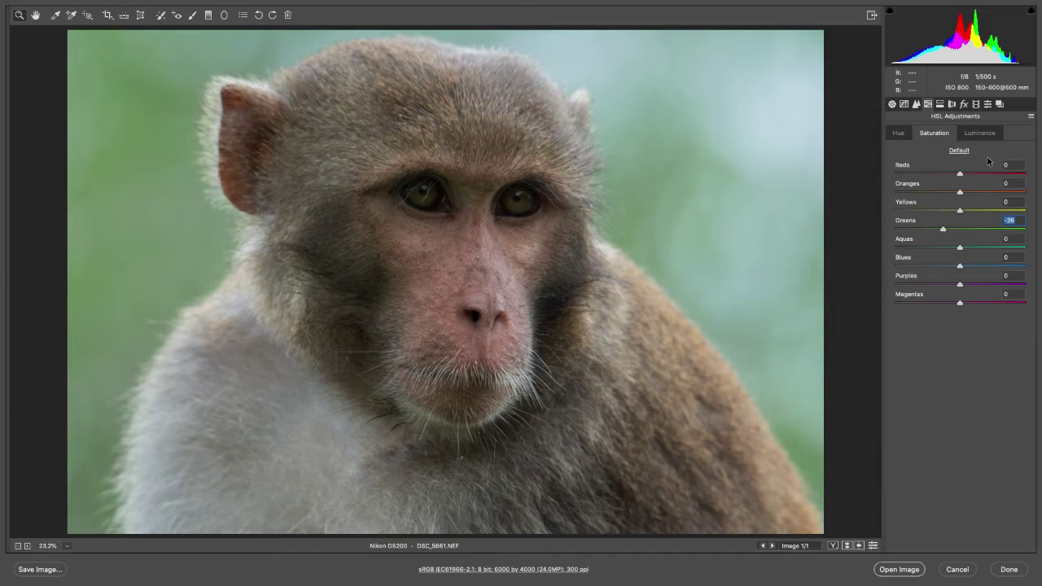
{"action": "left_click", "coordinate": [983, 135]}
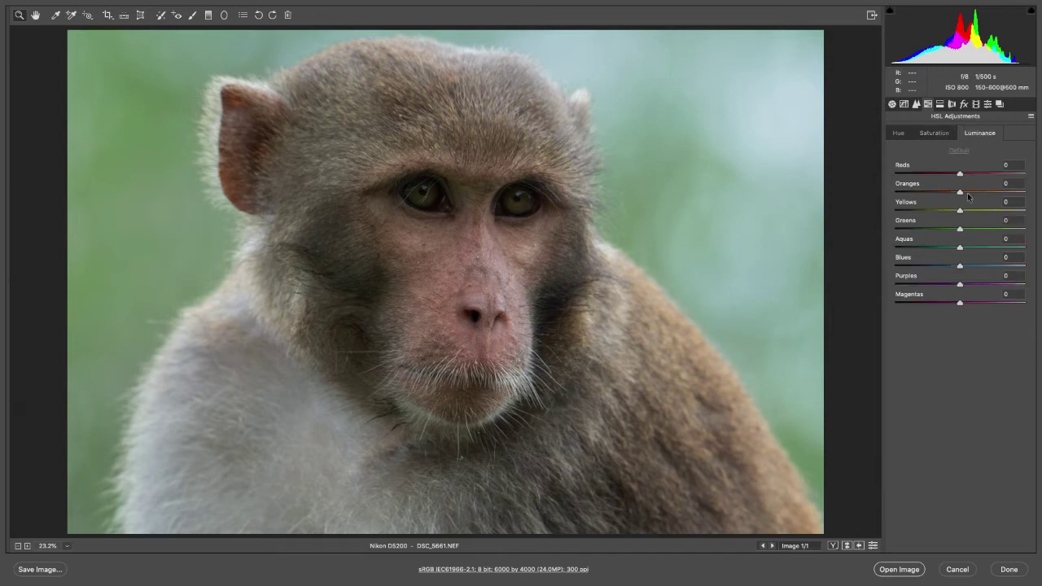
{"action": "left_click_drag", "start_coordinate": [959, 230], "coordinate": [930, 227]}
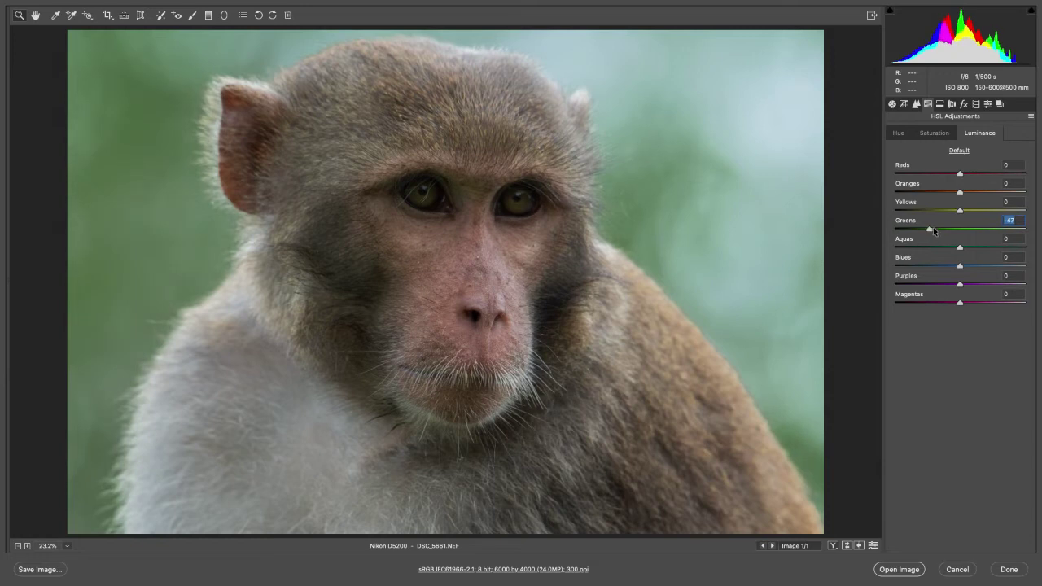
{"action": "left_click", "coordinate": [937, 134]}
{"action": "left_click_drag", "start_coordinate": [940, 230], "coordinate": [931, 232]}
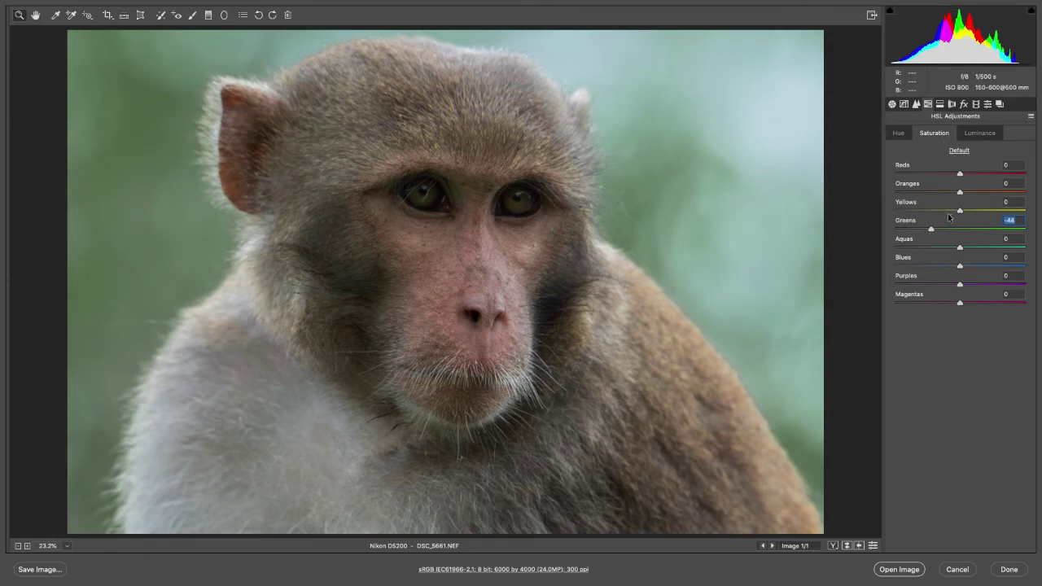
{"action": "mouse_move", "coordinate": [957, 213]}
{"action": "left_mouse_down"}
{"action": "mouse_move", "coordinate": [947, 214]}
{"action": "mouse_move", "coordinate": [971, 212]}
{"action": "mouse_move", "coordinate": [961, 218]}
{"action": "left_mouse_up"}
{"action": "mouse_move", "coordinate": [933, 231]}
{"action": "left_mouse_down"}
{"action": "mouse_move", "coordinate": [944, 231]}
{"action": "mouse_move", "coordinate": [935, 231]}
{"action": "left_mouse_up"}
{"action": "left_click_drag", "start_coordinate": [935, 231], "coordinate": [940, 230]}
{"action": "key", "text": "Down"}
{"action": "key", "text": "Down"}
{"action": "key", "text": "Down"}
{"action": "key", "text": "Down"}
{"action": "key", "text": "Down"}
{"action": "key", "text": "Down"}
{"action": "key", "text": "Down"}
Step: Brighten the fur luminance with Reds +23, Oranges +25 and Yellows +28
{"action": "left_click", "coordinate": [993, 132]}
{"action": "mouse_move", "coordinate": [959, 211]}
{"action": "left_mouse_down"}
{"action": "mouse_move", "coordinate": [943, 213]}
{"action": "mouse_move", "coordinate": [978, 213]}
{"action": "left_mouse_up"}
{"action": "left_click_drag", "start_coordinate": [962, 175], "coordinate": [975, 194]}
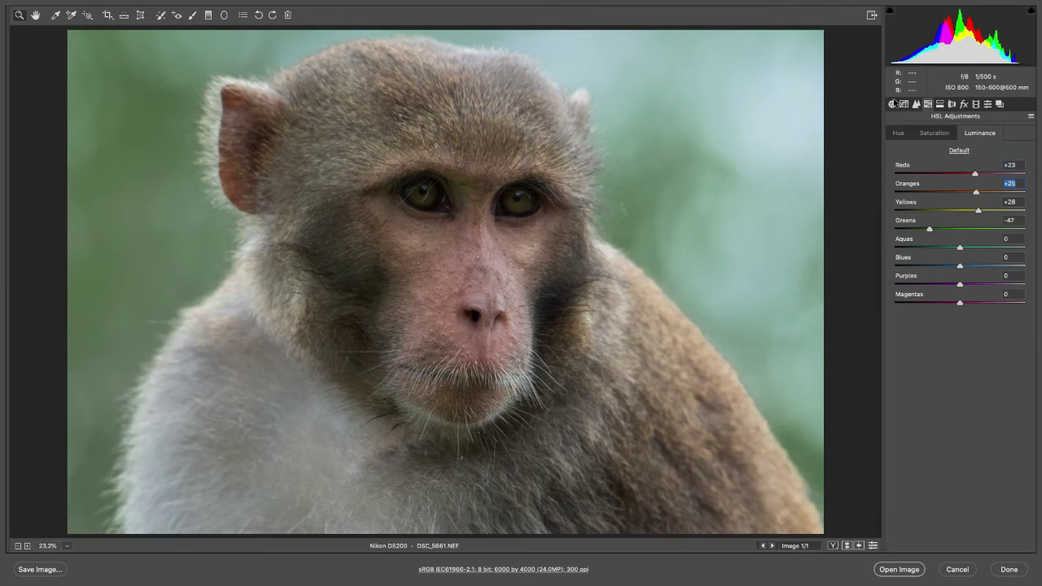
{"action": "left_click", "coordinate": [892, 104]}
{"action": "left_click", "coordinate": [940, 105]}
{"action": "left_click", "coordinate": [905, 135]}
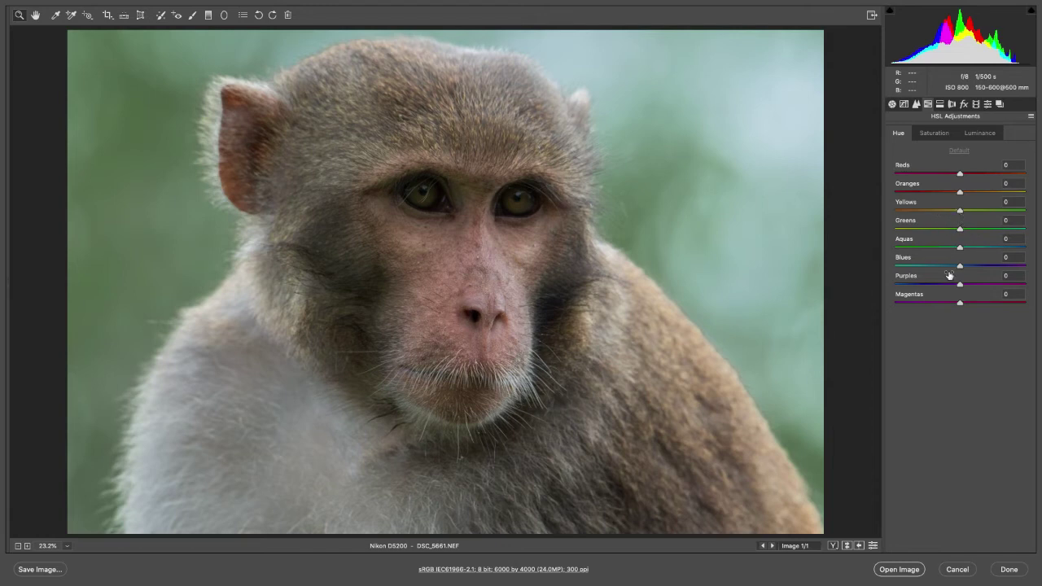
Step: Shift the Aquas hue to -51 in the HSL Hue panel
{"action": "mouse_move", "coordinate": [959, 248]}
{"action": "left_mouse_down"}
{"action": "mouse_move", "coordinate": [926, 249]}
{"action": "mouse_move", "coordinate": [981, 236]}
{"action": "mouse_move", "coordinate": [967, 235]}
{"action": "left_mouse_up"}
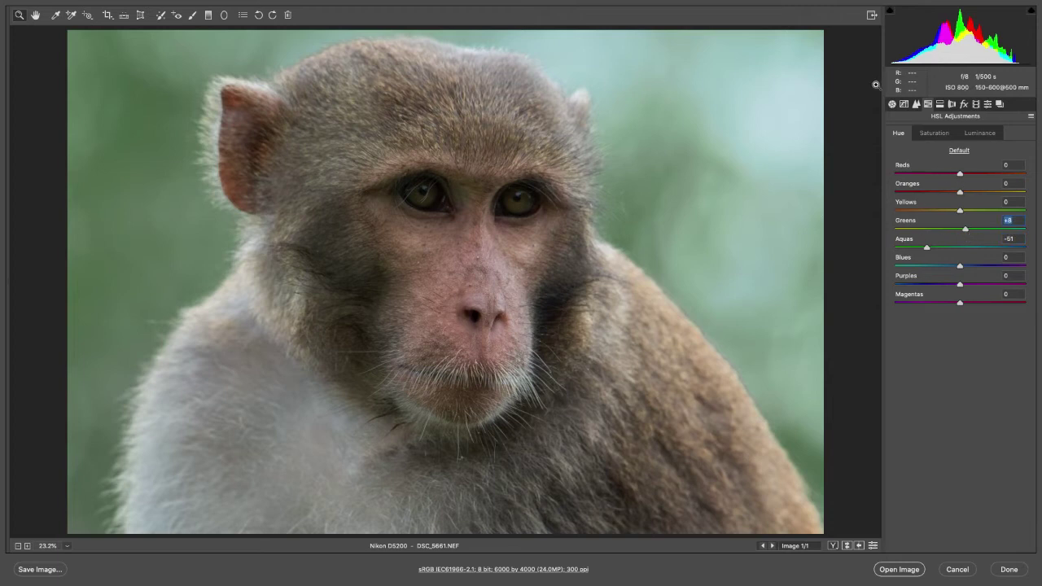
{"action": "left_click", "coordinate": [976, 104]}
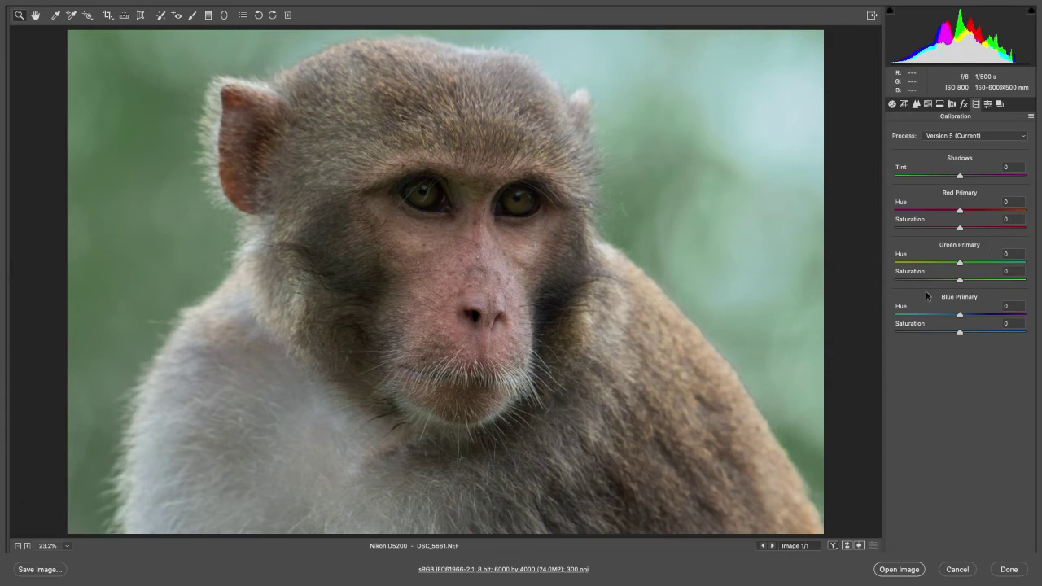
Step: Set calibration primaries: Red Hue -15/Sat +3, Green Hue +28/Sat -4, Blue Hue -11/Sat -3
{"action": "mouse_move", "coordinate": [961, 316]}
{"action": "left_mouse_down"}
{"action": "mouse_move", "coordinate": [943, 317]}
{"action": "mouse_move", "coordinate": [951, 317]}
{"action": "mouse_move", "coordinate": [938, 332]}
{"action": "mouse_move", "coordinate": [958, 333]}
{"action": "left_mouse_up"}
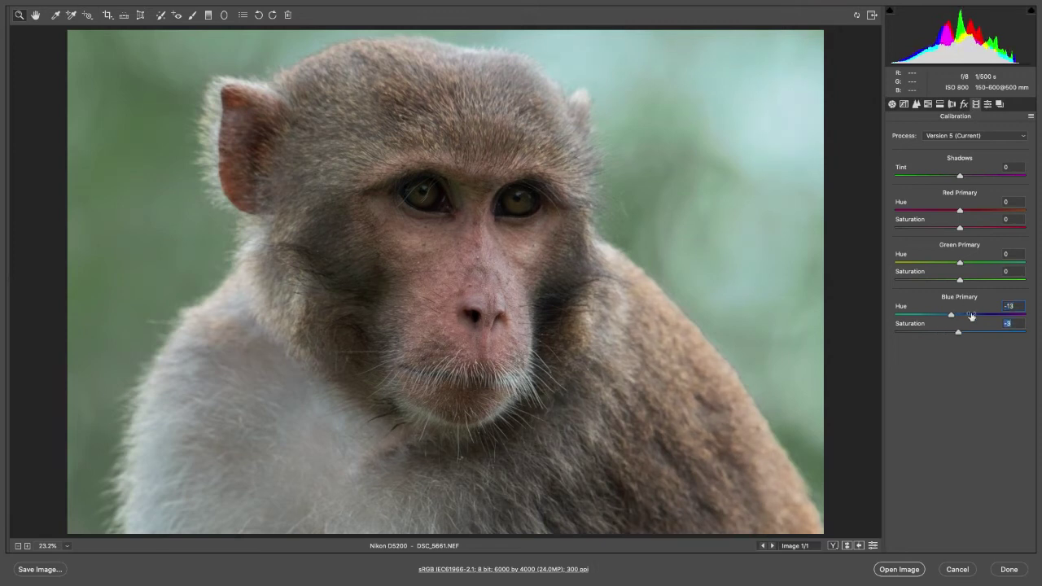
{"action": "mouse_move", "coordinate": [960, 263]}
{"action": "left_mouse_down"}
{"action": "mouse_move", "coordinate": [948, 264]}
{"action": "mouse_move", "coordinate": [980, 269]}
{"action": "mouse_move", "coordinate": [944, 280]}
{"action": "mouse_move", "coordinate": [956, 280]}
{"action": "left_mouse_up"}
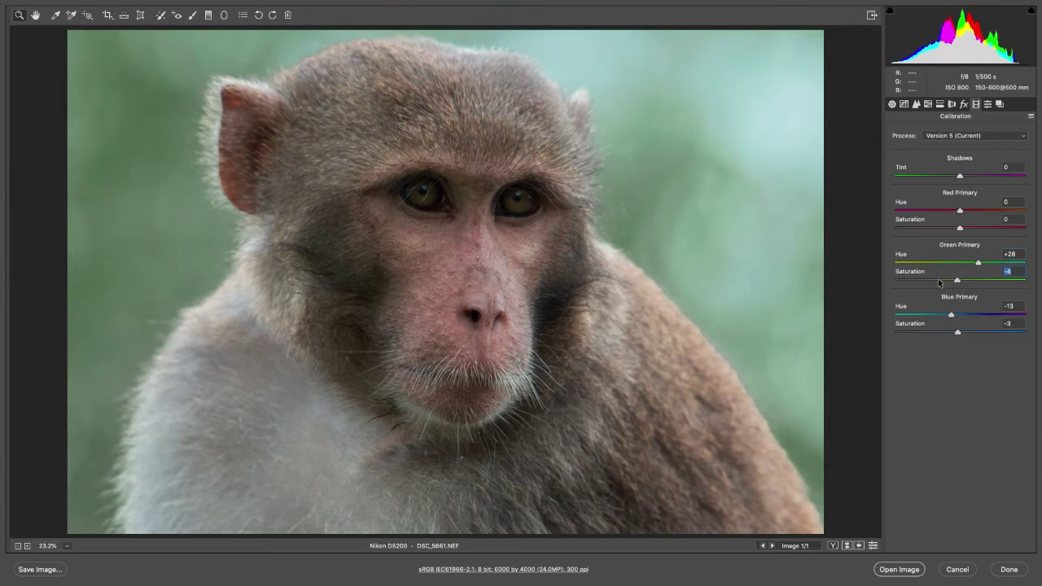
{"action": "left_click_drag", "start_coordinate": [951, 315], "coordinate": [952, 315]}
{"action": "mouse_move", "coordinate": [949, 228]}
{"action": "left_mouse_down"}
{"action": "mouse_move", "coordinate": [970, 229]}
{"action": "mouse_move", "coordinate": [948, 213]}
{"action": "mouse_move", "coordinate": [961, 229]}
{"action": "left_mouse_up"}
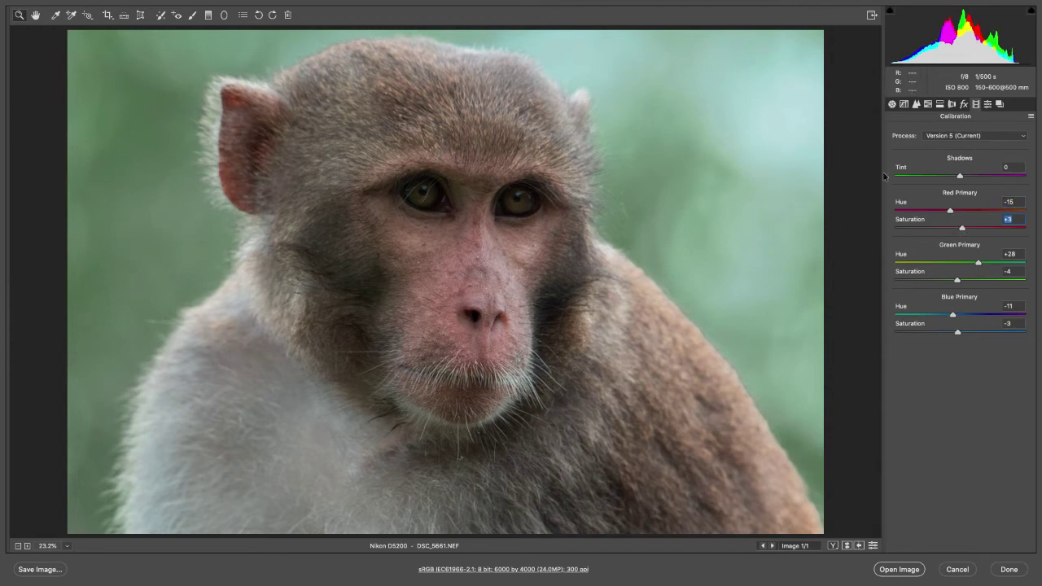
{"action": "left_click", "coordinate": [892, 103]}
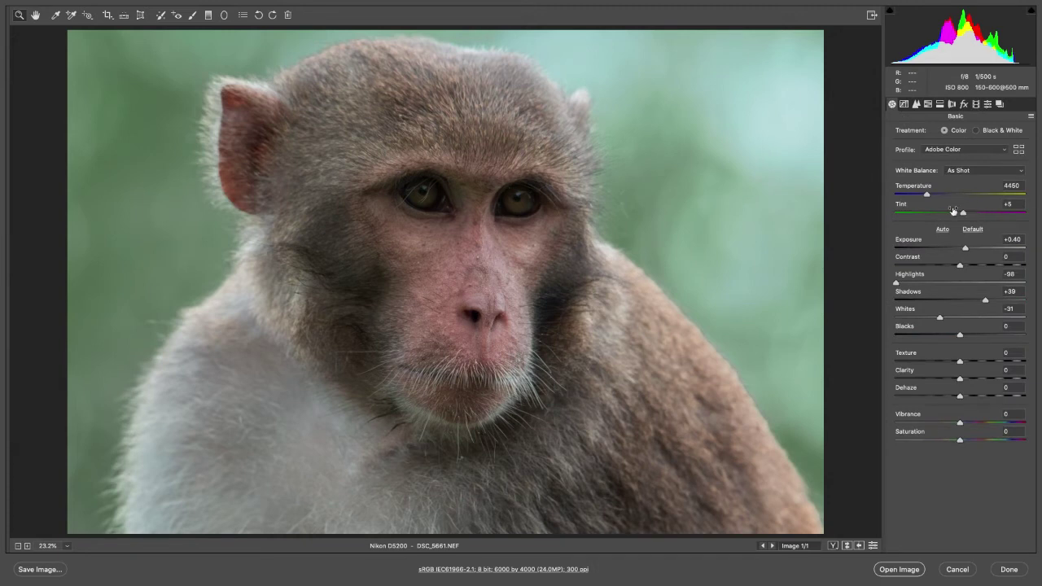
Step: Set Tint to -2 and Magentas saturation to -13, then open the image in Photoshop
{"action": "left_click_drag", "start_coordinate": [963, 215], "coordinate": [959, 215]}
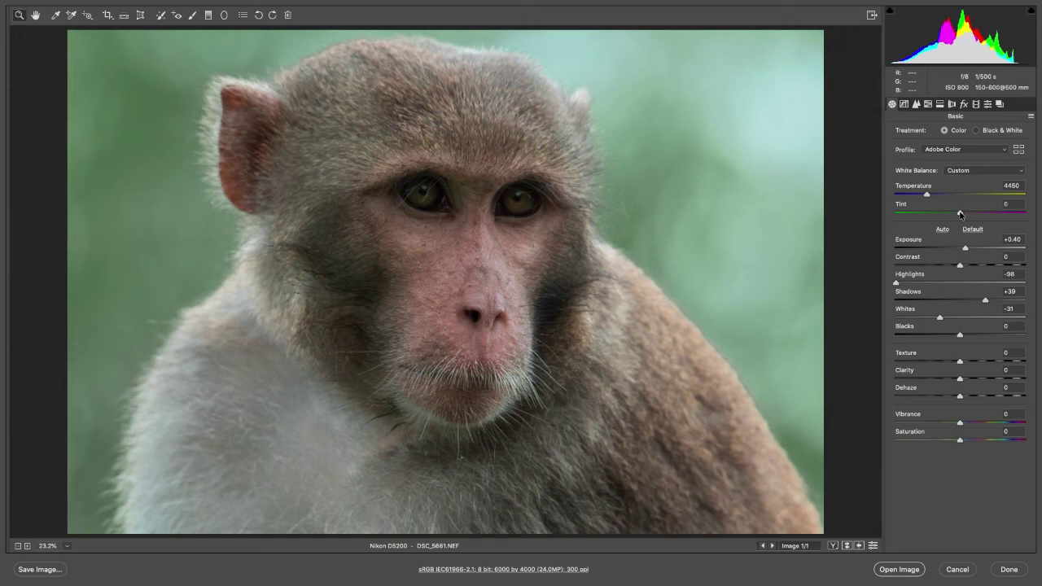
{"action": "left_click", "coordinate": [929, 105]}
{"action": "left_click", "coordinate": [935, 134]}
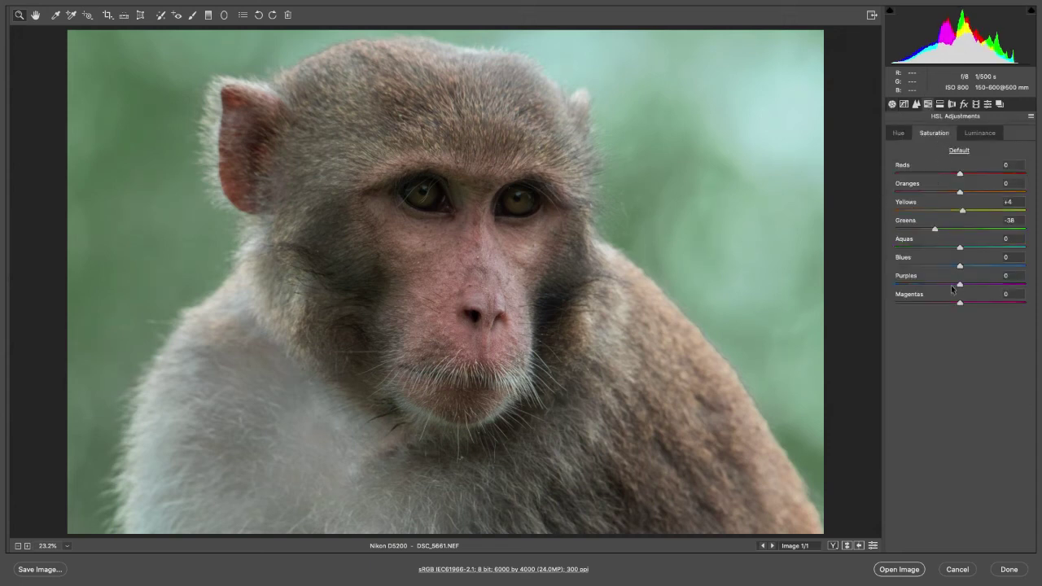
{"action": "left_click_drag", "start_coordinate": [959, 304], "coordinate": [951, 303]}
{"action": "left_click", "coordinate": [899, 569]}
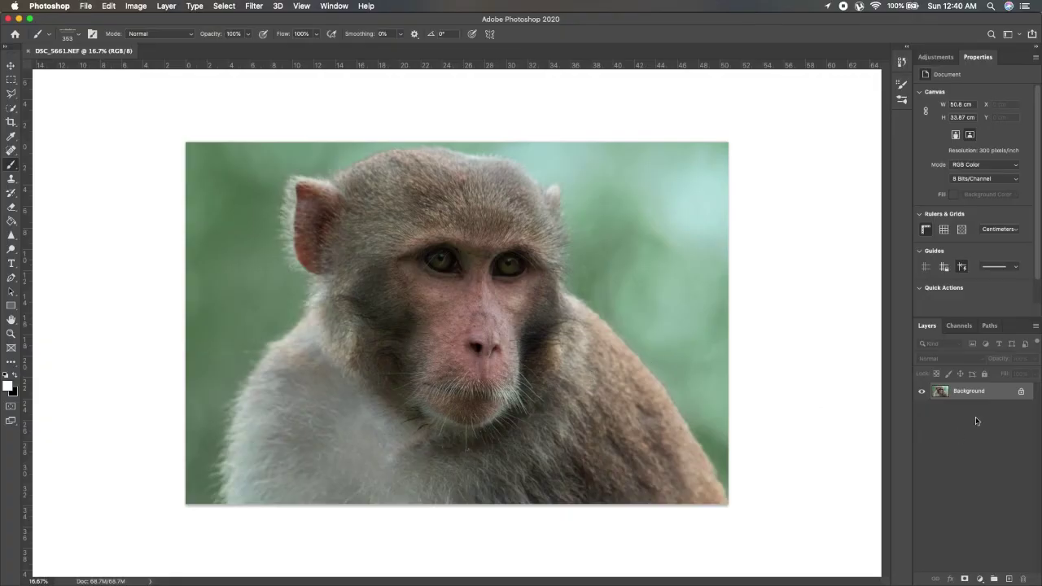
Step: Duplicate the Background layer and crop to a 4:5 portrait framing the face
{"action": "left_click_drag", "start_coordinate": [986, 393], "coordinate": [994, 578]}
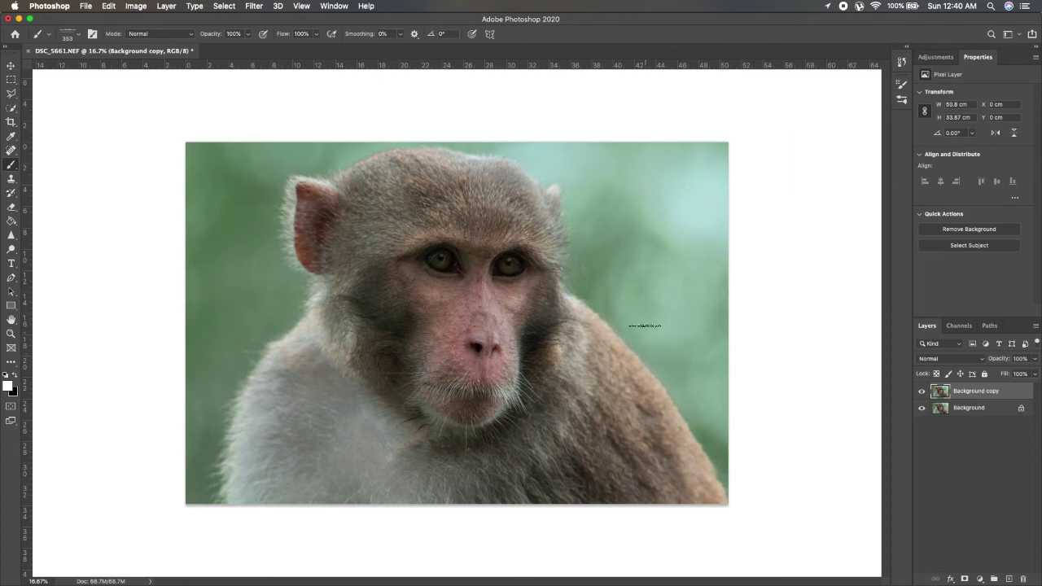
{"action": "left_click", "coordinate": [10, 121]}
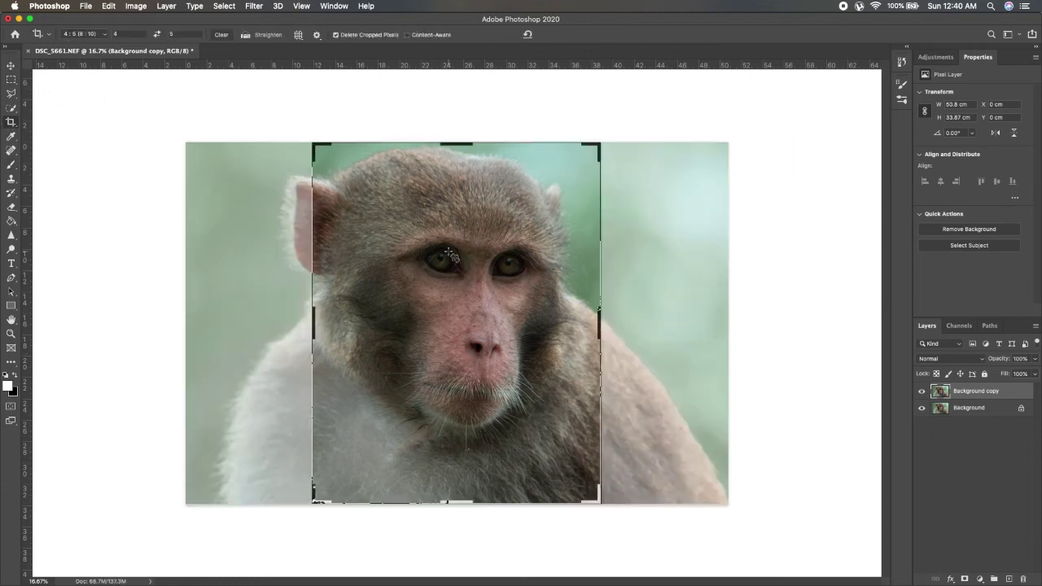
{"action": "left_click", "coordinate": [509, 407]}
{"action": "left_click_drag", "start_coordinate": [467, 335], "coordinate": [444, 333]}
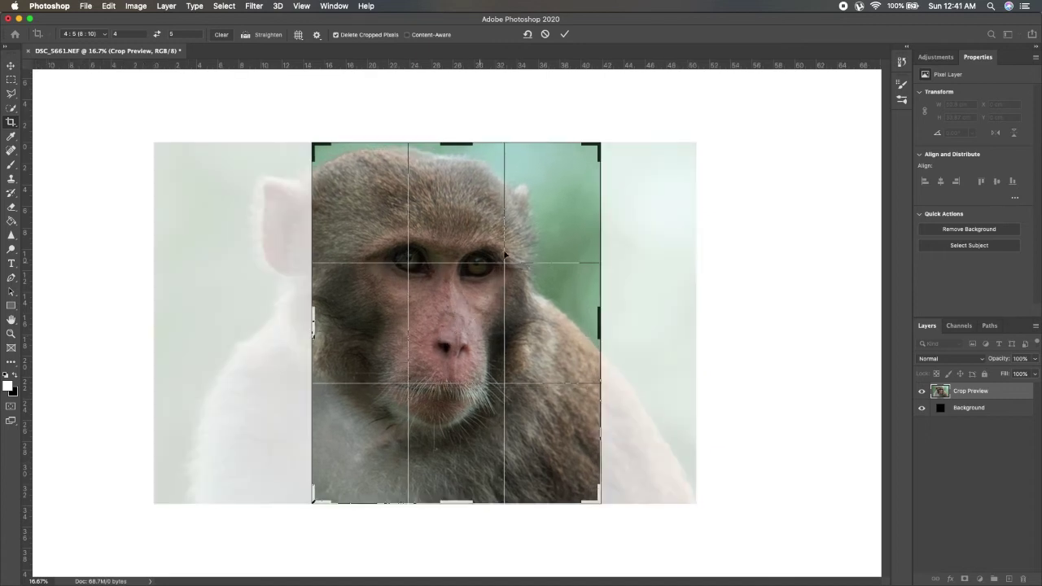
{"action": "left_click_drag", "start_coordinate": [458, 143], "coordinate": [437, 153]}
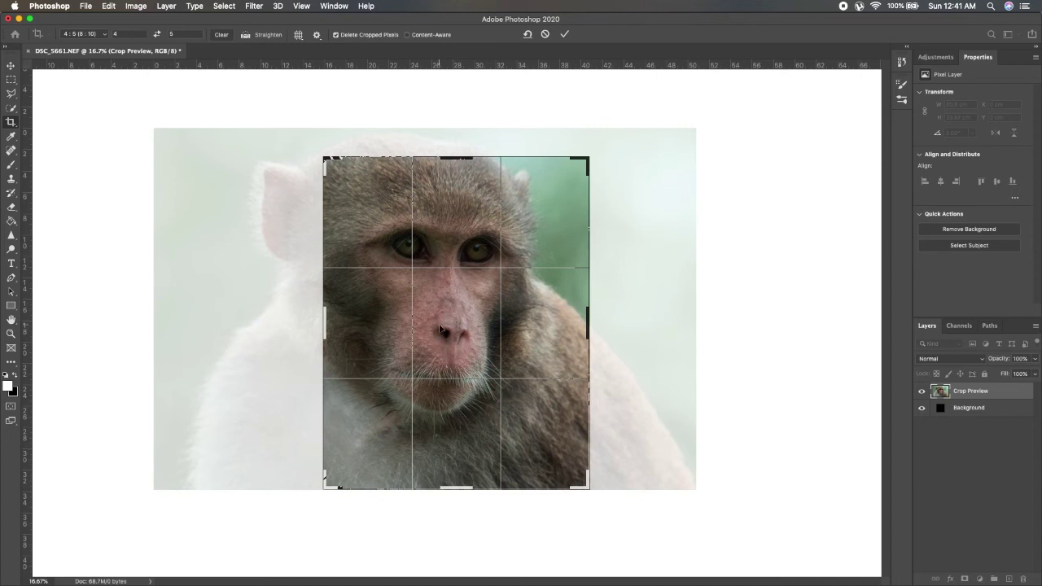
{"action": "left_click_drag", "start_coordinate": [445, 325], "coordinate": [454, 330]}
{"action": "left_click", "coordinate": [565, 35]}
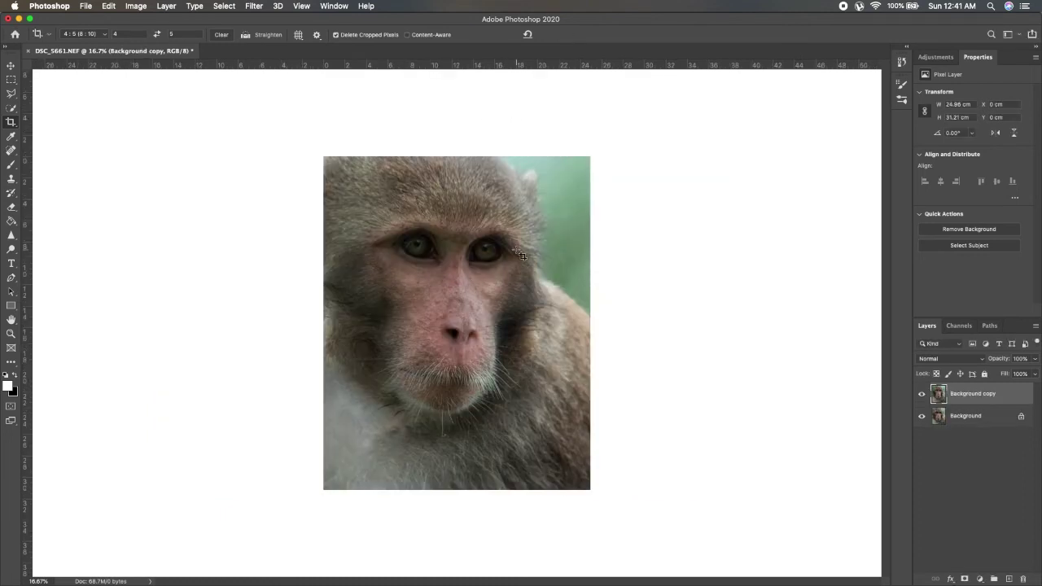
Step: Open the Camera Raw Filter on the Background copy layer
{"action": "key", "text": "super+equal"}
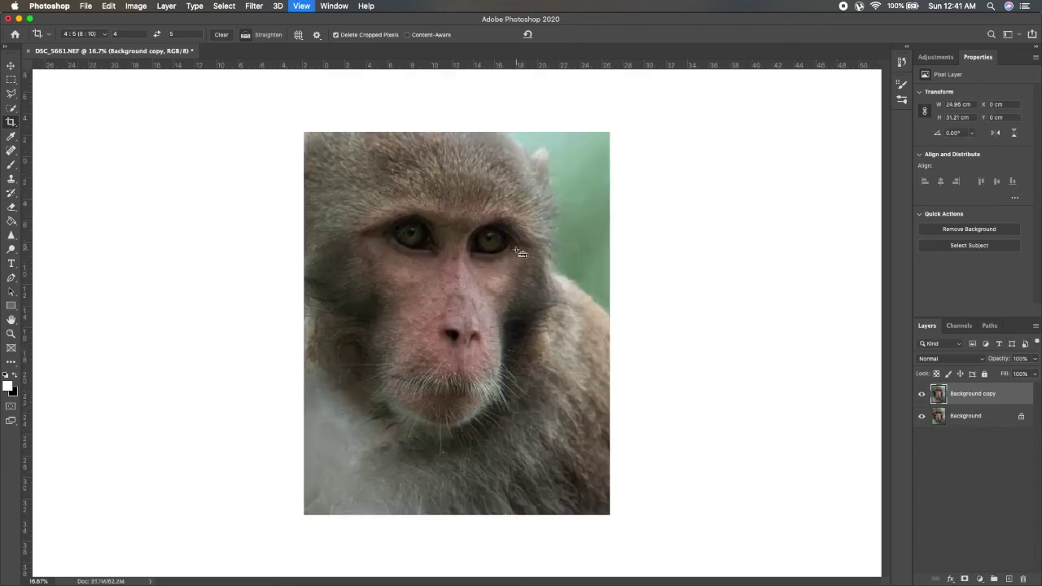
{"action": "key", "text": "super+minus"}
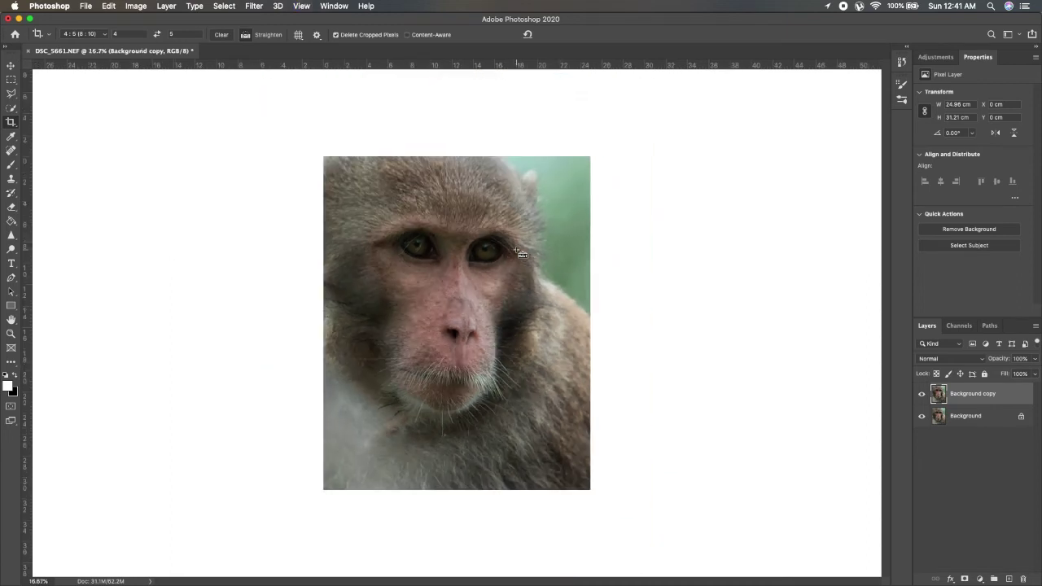
{"action": "key", "text": "shift+super+a"}
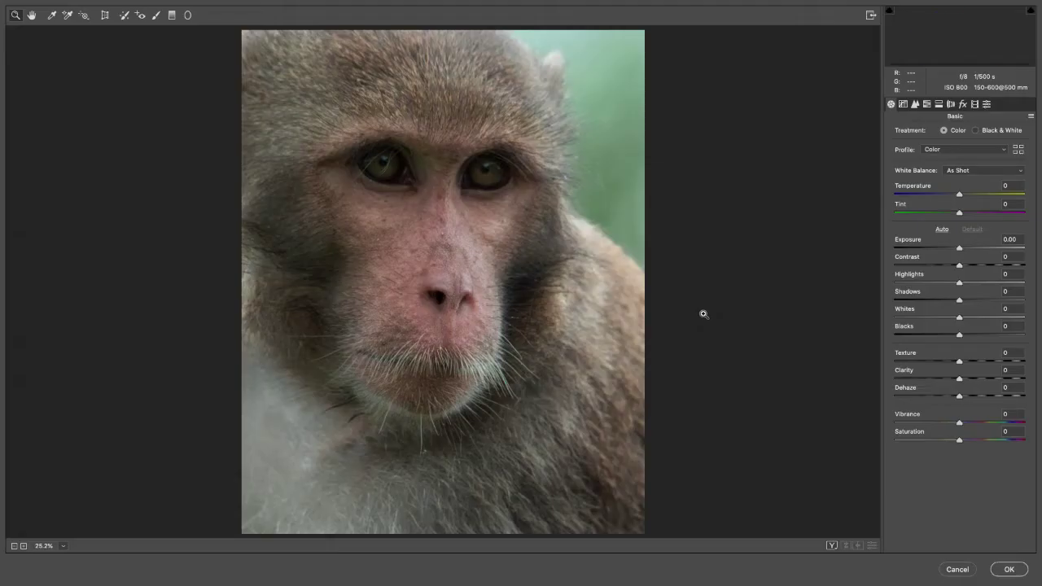
Step: Draw a tilted elliptical Radial Filter centred on the monkey's face
{"action": "left_click", "coordinate": [188, 15]}
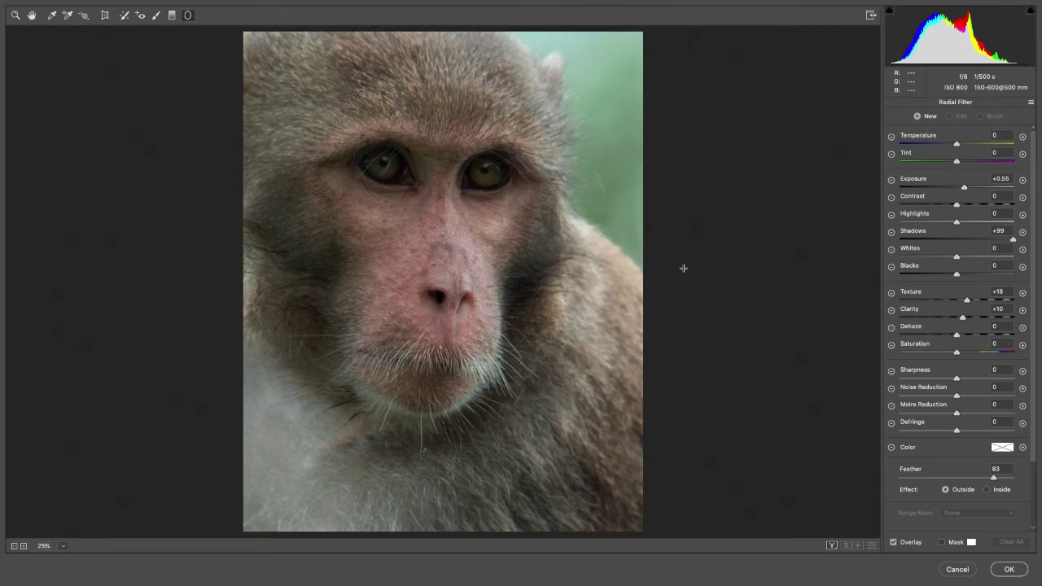
{"action": "key", "text": "super+minus"}
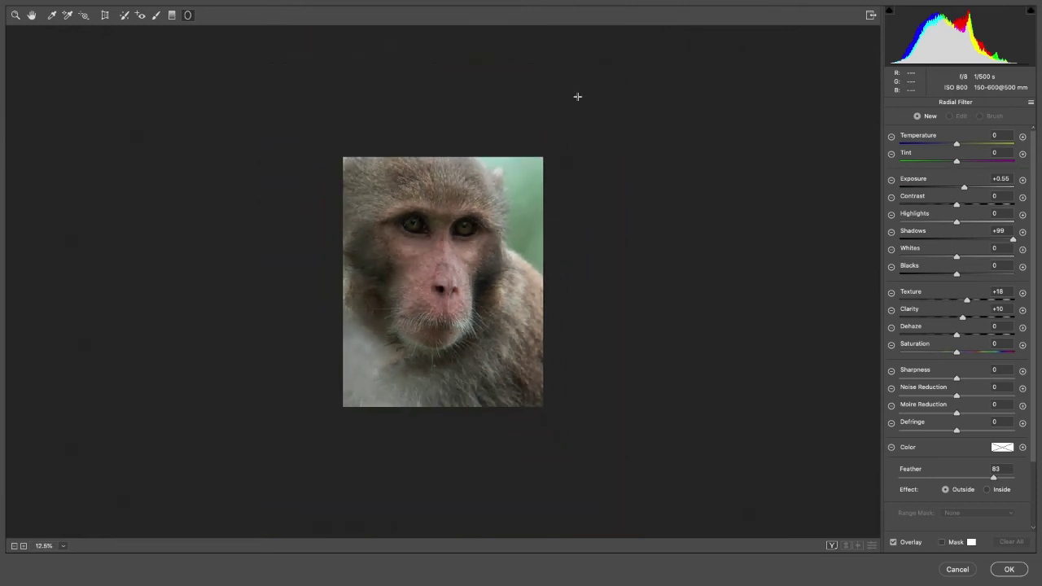
{"action": "left_click_drag", "start_coordinate": [443, 241], "coordinate": [569, 313]}
{"action": "left_click_drag", "start_coordinate": [567, 217], "coordinate": [563, 122]}
{"action": "left_click_drag", "start_coordinate": [334, 372], "coordinate": [382, 401]}
{"action": "left_click_drag", "start_coordinate": [509, 274], "coordinate": [524, 283]}
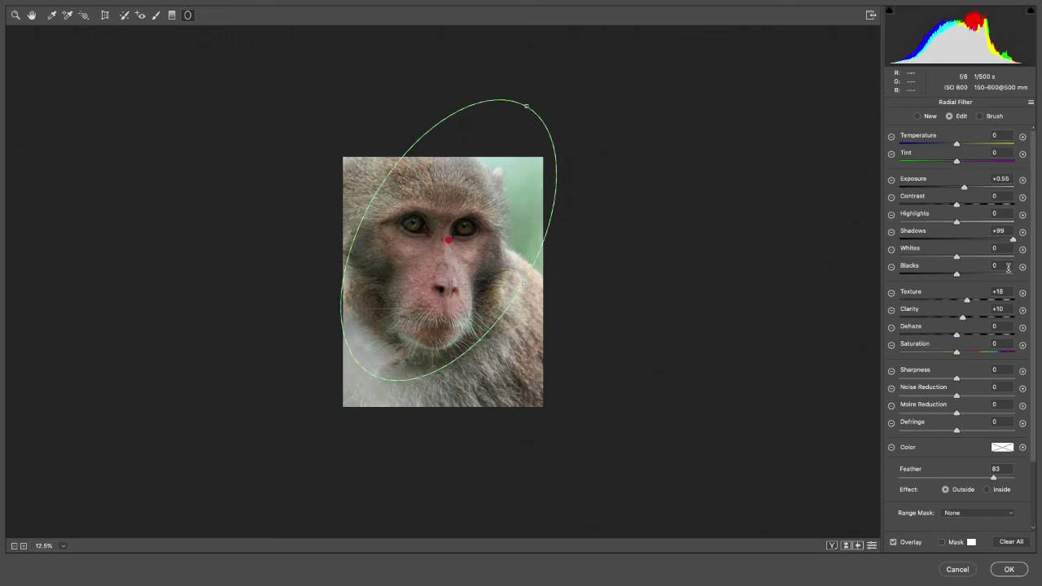
Step: Set the radial filter Effect to Outside and reset its local corrections to zero
{"action": "left_click", "coordinate": [988, 490]}
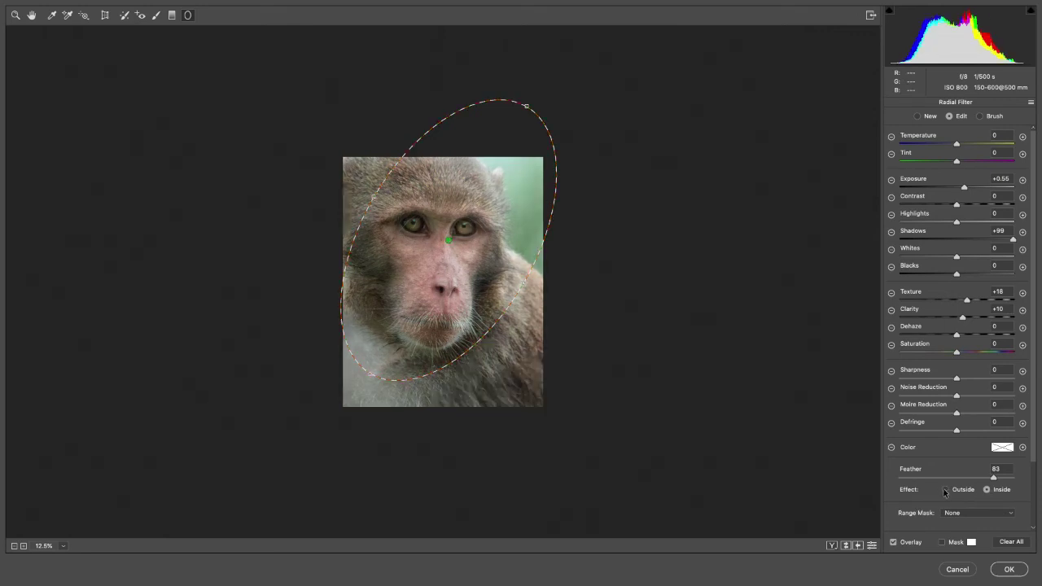
{"action": "left_click", "coordinate": [944, 491]}
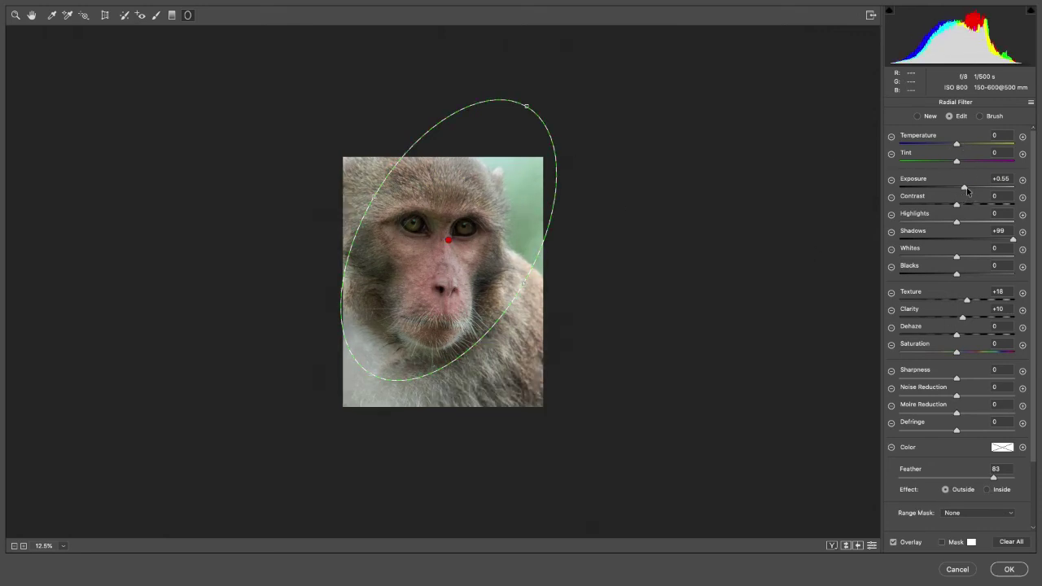
{"action": "left_click", "coordinate": [1031, 102]}
{"action": "left_click", "coordinate": [997, 128]}
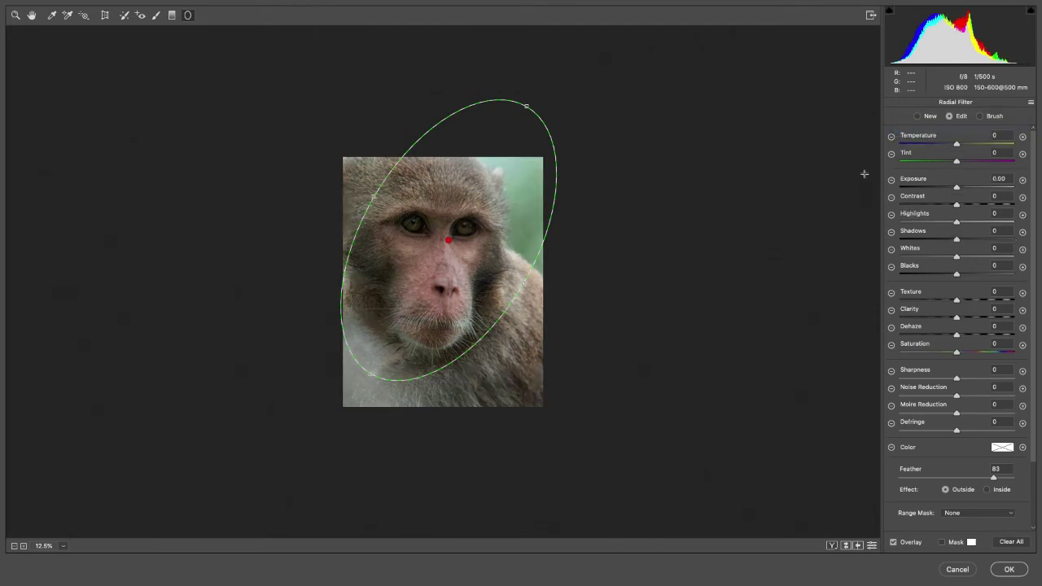
Step: Darken outside the ellipse with Exposure -2.80 and a Feather of 72
{"action": "left_click_drag", "start_coordinate": [957, 189], "coordinate": [893, 196]}
{"action": "left_click_drag", "start_coordinate": [904, 191], "coordinate": [917, 192]}
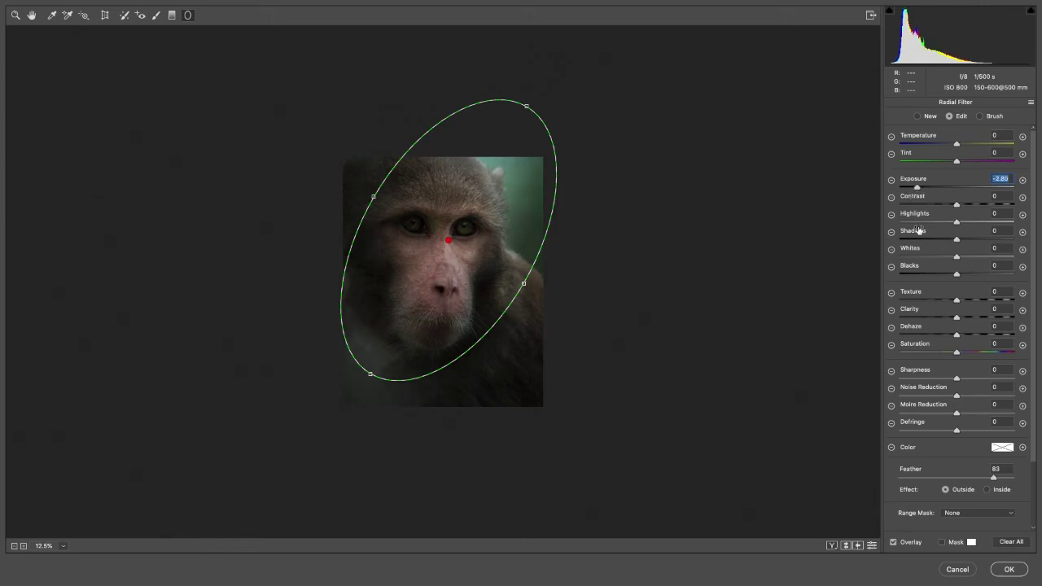
{"action": "mouse_move", "coordinate": [994, 482]}
{"action": "left_mouse_down"}
{"action": "mouse_move", "coordinate": [905, 473]}
{"action": "mouse_move", "coordinate": [980, 480]}
{"action": "left_mouse_up"}
Step: Enlarge the ellipse, rotate it more upright, and lower Highlights to -23
{"action": "left_click_drag", "start_coordinate": [372, 196], "coordinate": [365, 191]}
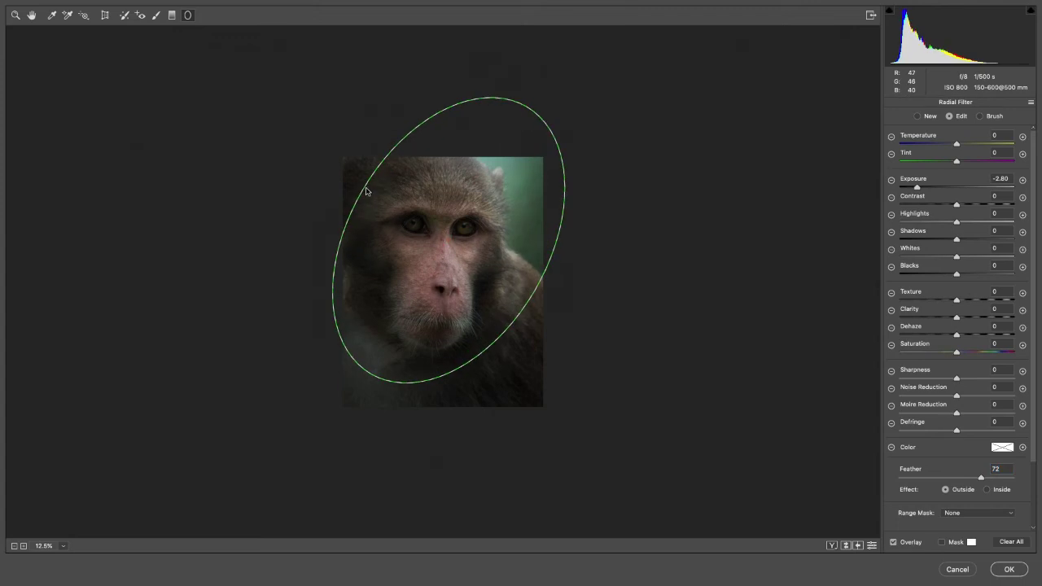
{"action": "left_click_drag", "start_coordinate": [529, 103], "coordinate": [540, 92]}
{"action": "left_click_drag", "start_coordinate": [581, 121], "coordinate": [541, 263]}
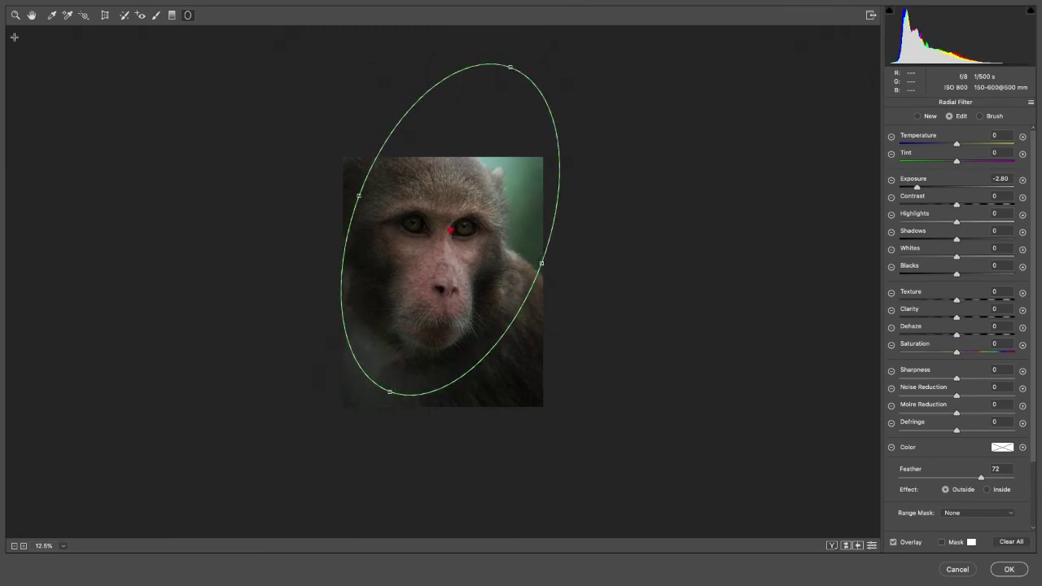
{"action": "left_click_drag", "start_coordinate": [957, 222], "coordinate": [943, 223]}
{"action": "left_click", "coordinate": [15, 14]}
{"action": "left_click", "coordinate": [481, 284]}
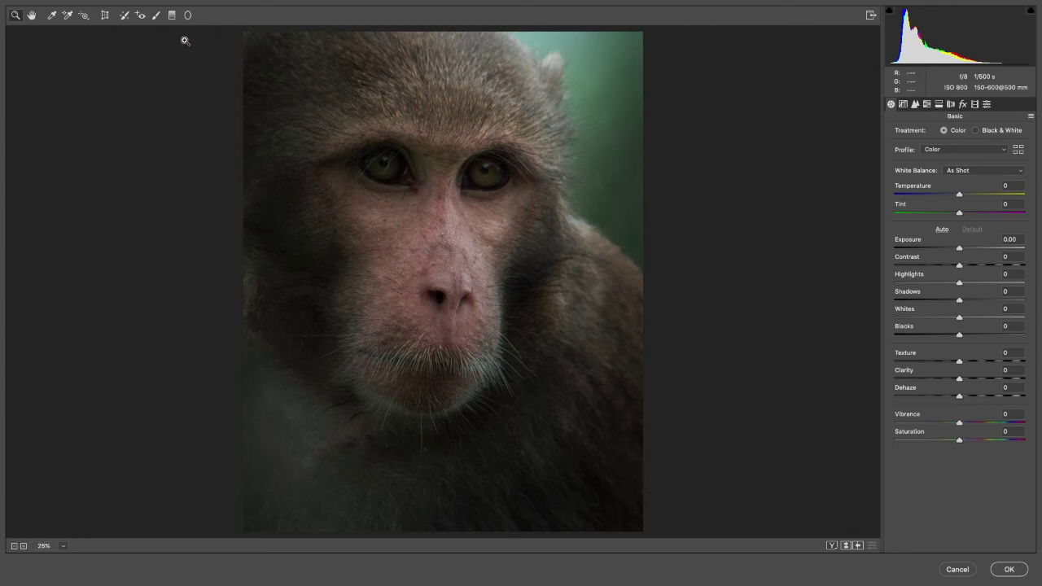
Step: Paint an Adjustment Brush mask over both eyes and reset its settings to zero
{"action": "left_click", "coordinate": [156, 15]}
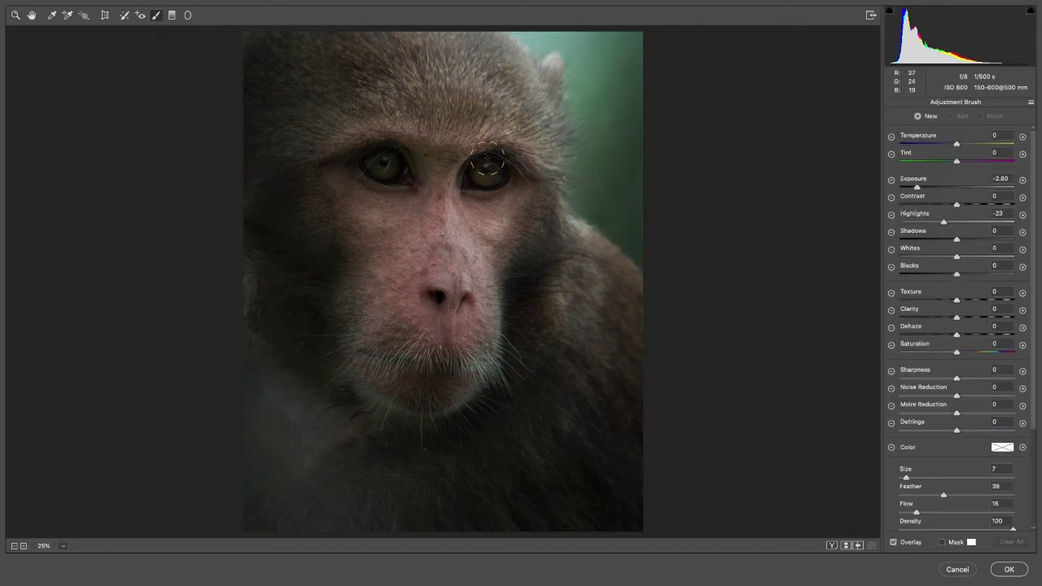
{"action": "mouse_move", "coordinate": [481, 183]}
{"action": "left_mouse_down"}
{"action": "mouse_move", "coordinate": [506, 197]}
{"action": "mouse_move", "coordinate": [488, 210]}
{"action": "mouse_move", "coordinate": [500, 208]}
{"action": "mouse_move", "coordinate": [492, 222]}
{"action": "mouse_move", "coordinate": [514, 193]}
{"action": "mouse_move", "coordinate": [497, 223]}
{"action": "mouse_move", "coordinate": [476, 208]}
{"action": "left_mouse_up"}
{"action": "mouse_move", "coordinate": [383, 192]}
{"action": "left_mouse_down"}
{"action": "mouse_move", "coordinate": [391, 161]}
{"action": "mouse_move", "coordinate": [348, 179]}
{"action": "mouse_move", "coordinate": [368, 200]}
{"action": "left_mouse_up"}
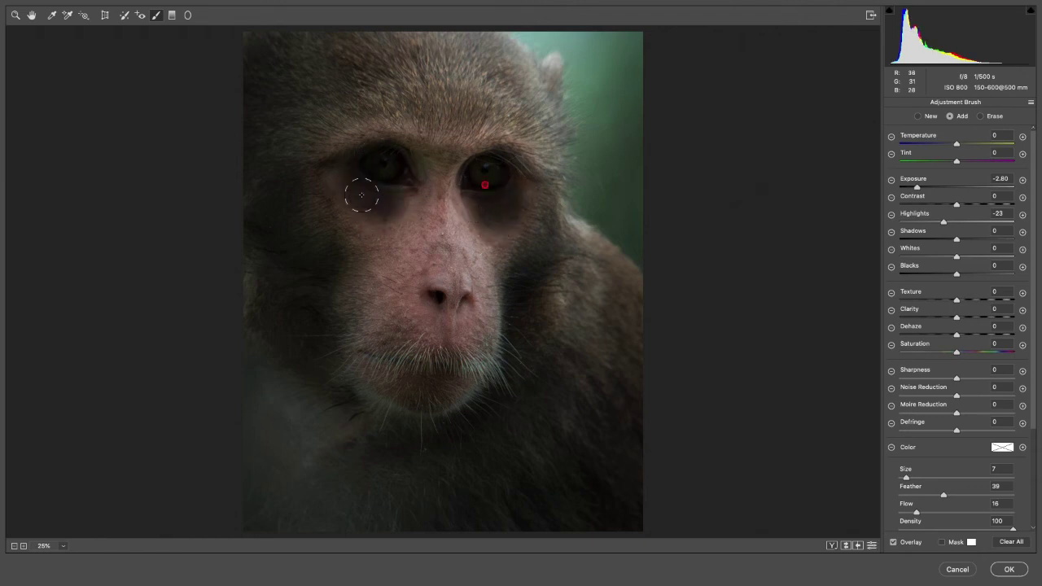
{"action": "left_click", "coordinate": [1030, 102]}
{"action": "left_click", "coordinate": [960, 127]}
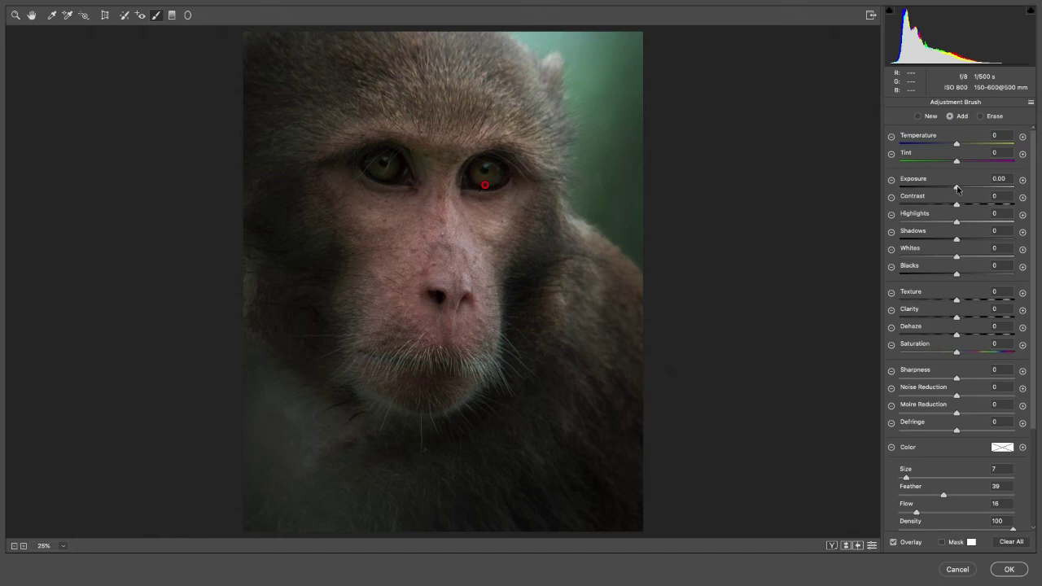
Step: Set the eye brush to Exposure +0.10, Shadows +100, Whites -26 and Texture +15
{"action": "left_click_drag", "start_coordinate": [956, 189], "coordinate": [971, 191]}
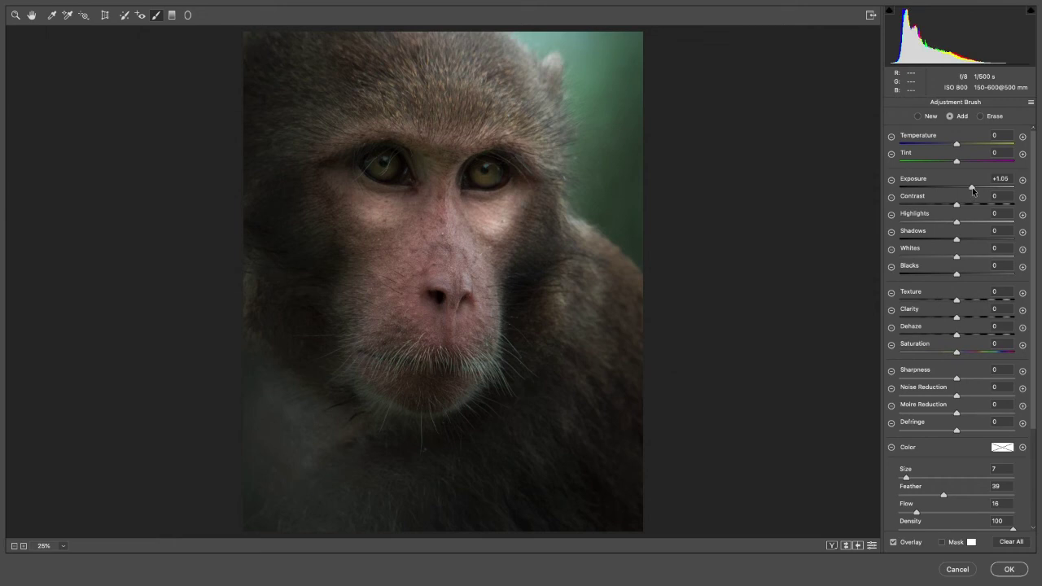
{"action": "left_click_drag", "start_coordinate": [971, 188], "coordinate": [958, 189]}
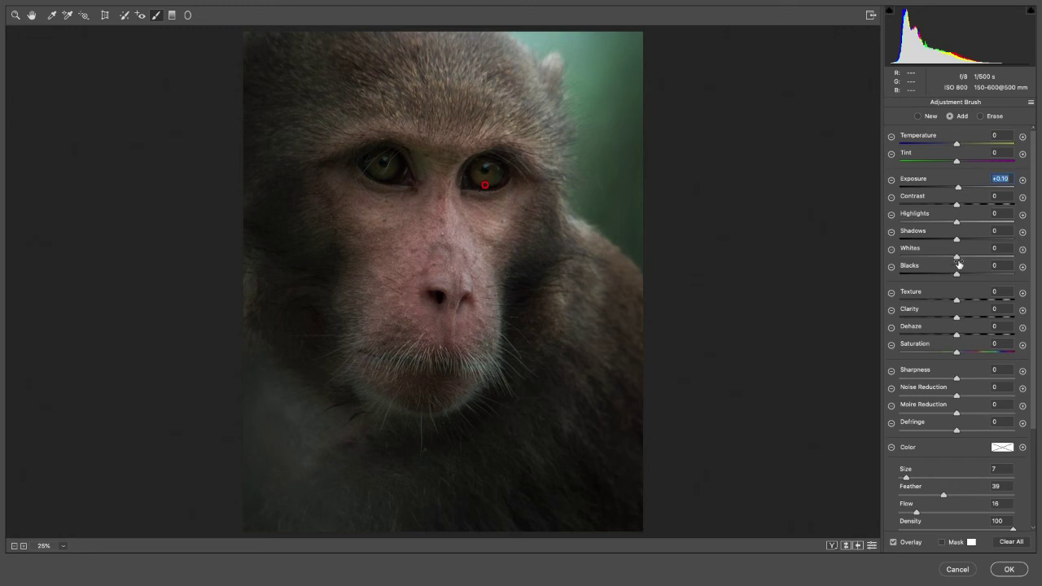
{"action": "left_click_drag", "start_coordinate": [959, 241], "coordinate": [1033, 245]}
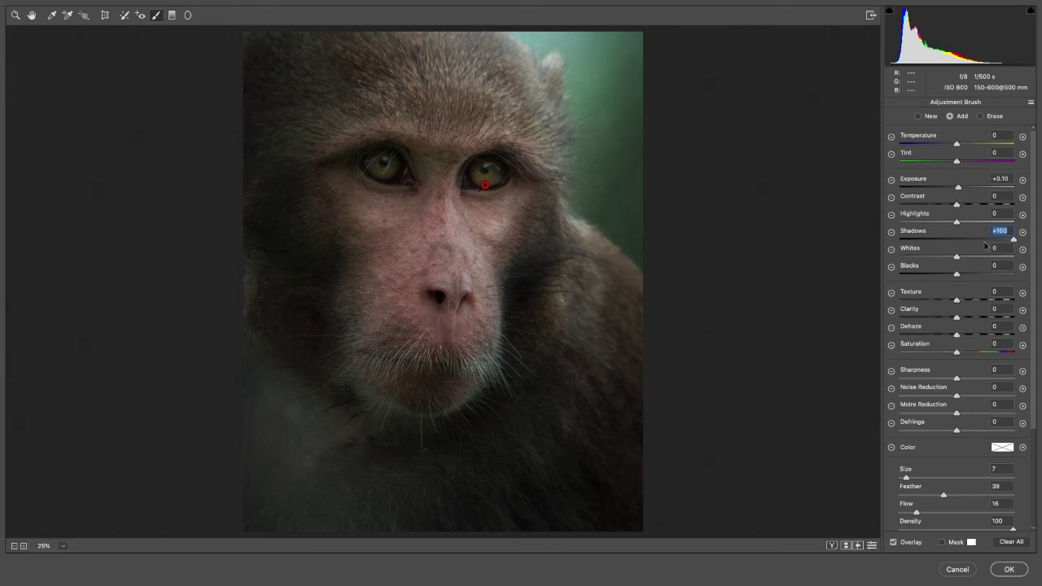
{"action": "left_click_drag", "start_coordinate": [956, 258], "coordinate": [941, 258]}
{"action": "left_click_drag", "start_coordinate": [957, 301], "coordinate": [965, 301]}
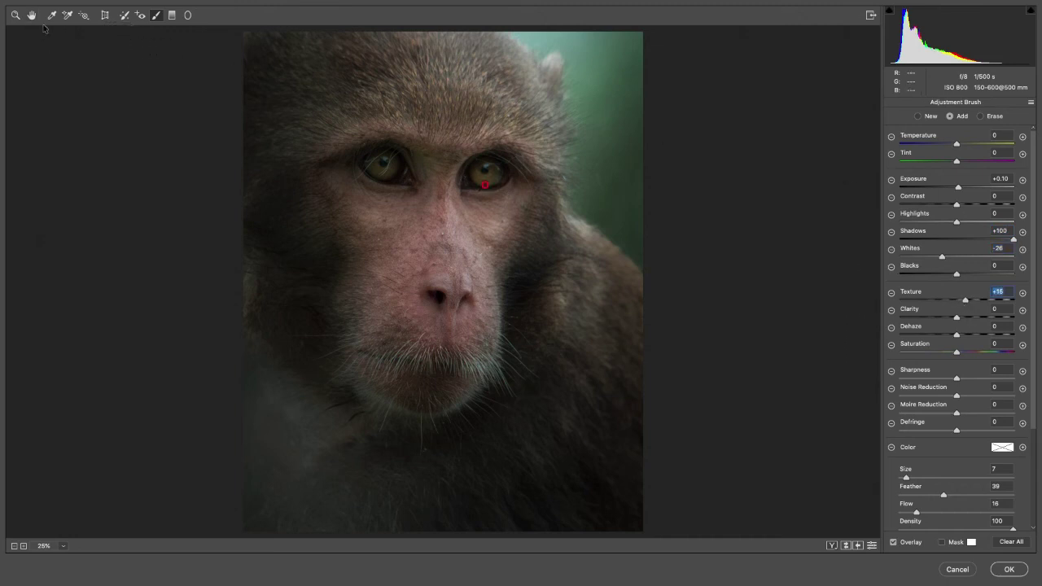
{"action": "left_click", "coordinate": [16, 16]}
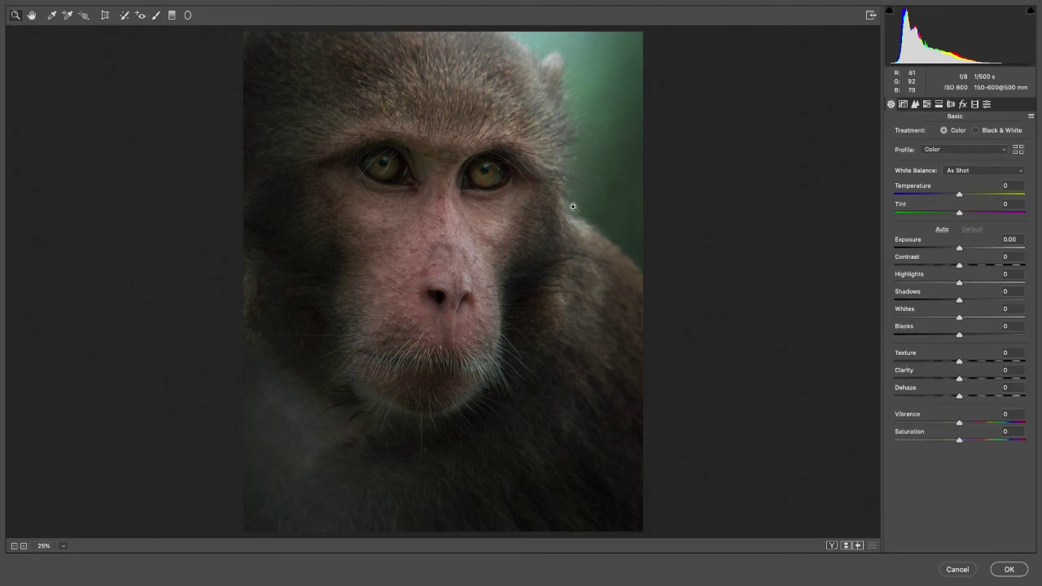
Step: Zoom out to 12.5% and draw a radial filter over the upper face, affecting the inside
{"action": "left_click", "coordinate": [484, 361], "text": "alt"}
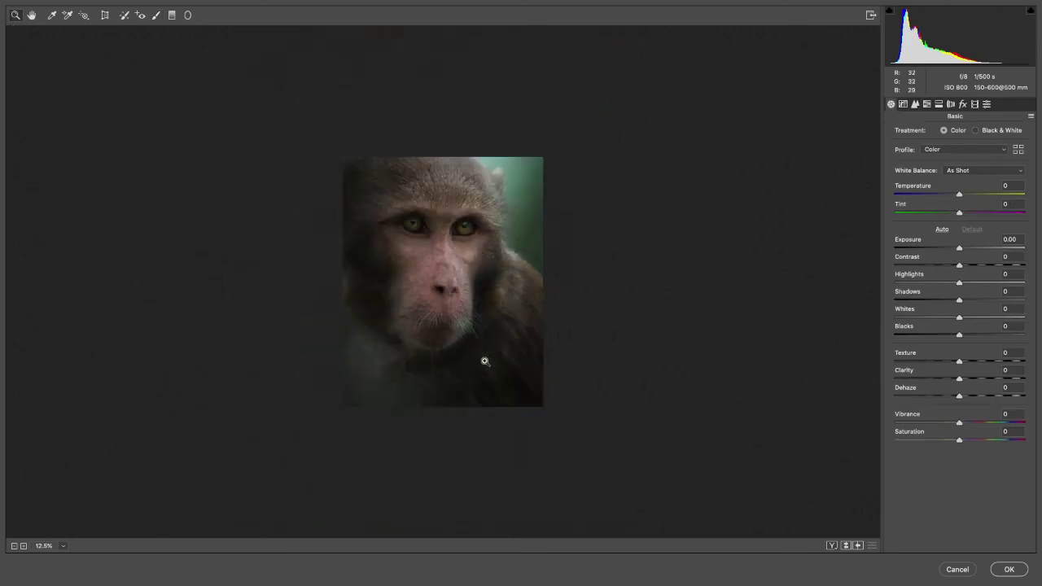
{"action": "left_click", "coordinate": [188, 15]}
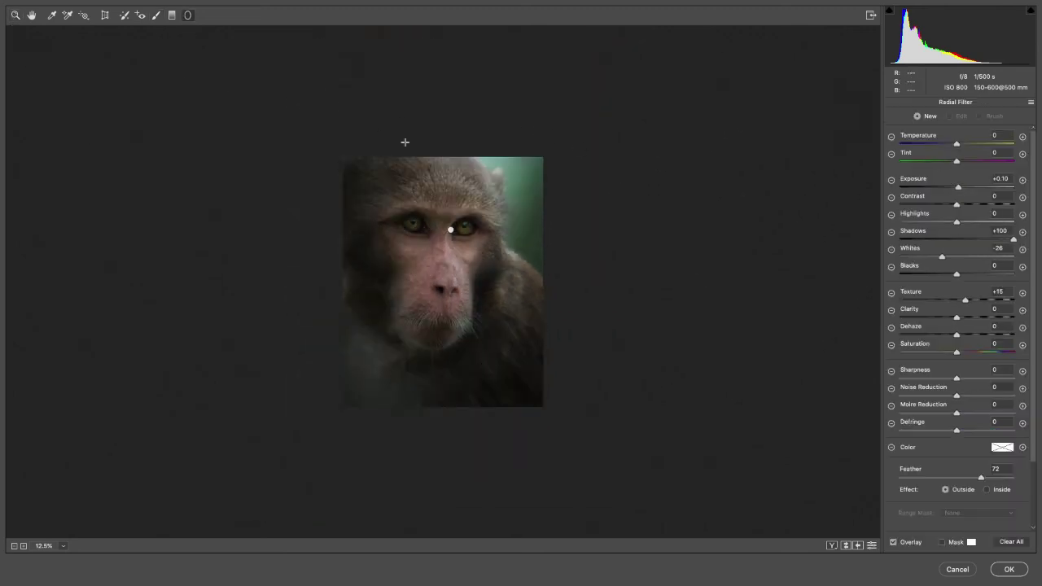
{"action": "left_click_drag", "start_coordinate": [458, 164], "coordinate": [536, 261]}
{"action": "left_click_drag", "start_coordinate": [486, 230], "coordinate": [497, 230]}
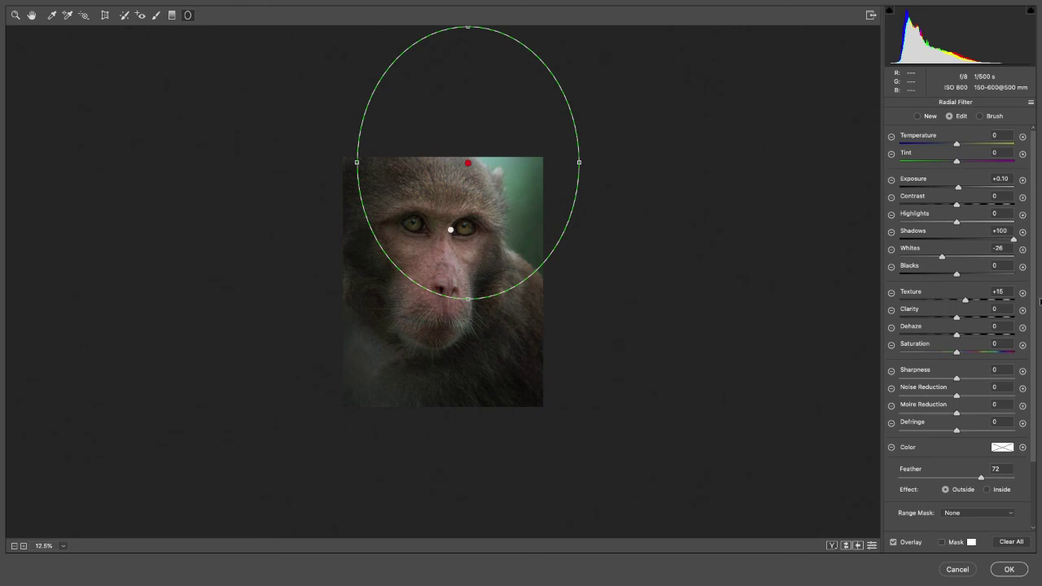
{"action": "left_click", "coordinate": [986, 490]}
Step: Fit the ellipse to the face, delete a stray small ellipse, and tilt it to the face angle
{"action": "left_click_drag", "start_coordinate": [477, 232], "coordinate": [478, 241]}
{"action": "left_click_drag", "start_coordinate": [358, 171], "coordinate": [380, 171]}
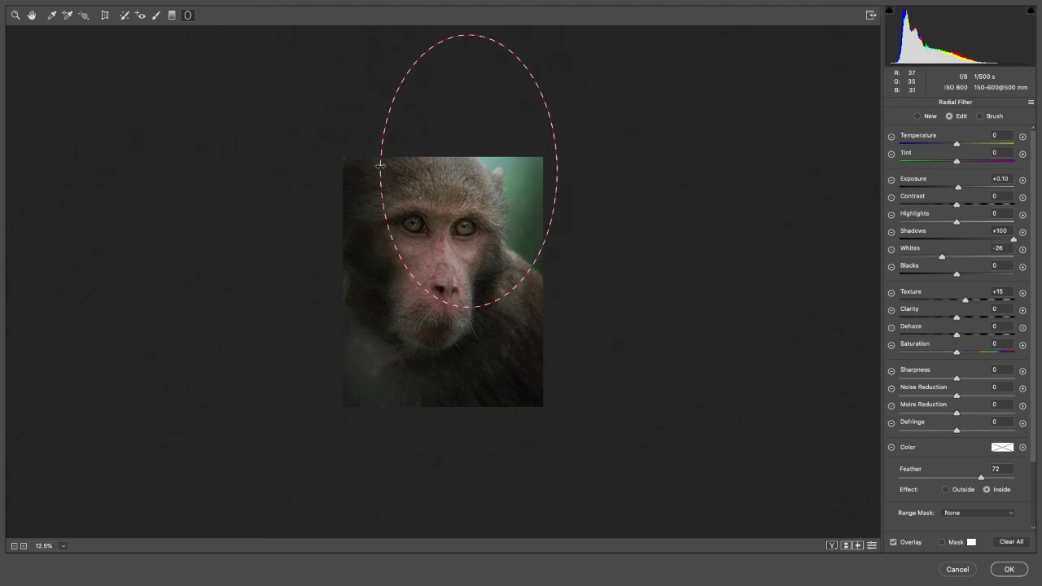
{"action": "mouse_move", "coordinate": [557, 65]}
{"action": "left_mouse_down"}
{"action": "mouse_move", "coordinate": [579, 115]}
{"action": "mouse_move", "coordinate": [570, 111]}
{"action": "left_mouse_up"}
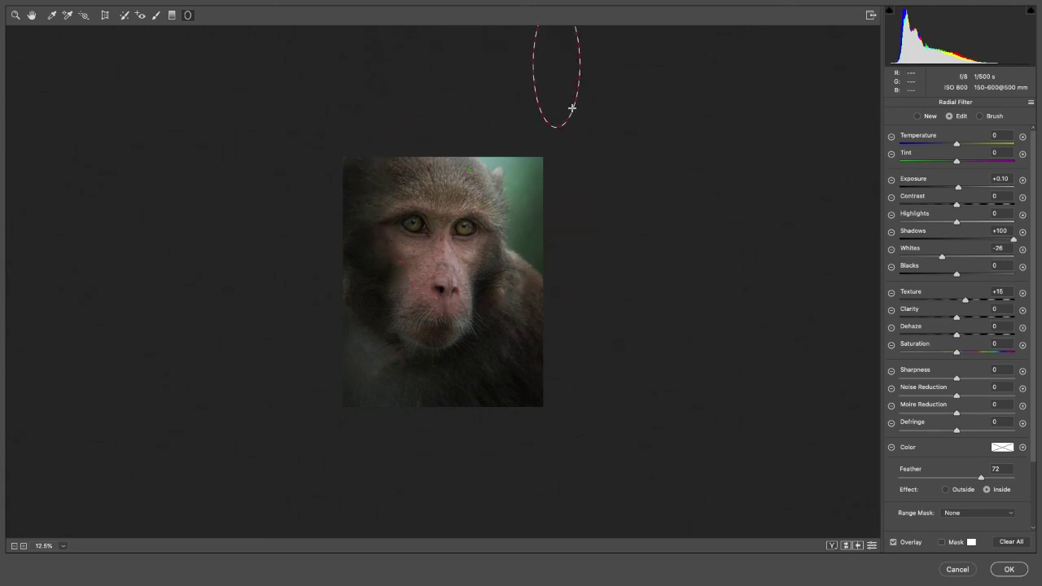
{"action": "key", "text": "Delete"}
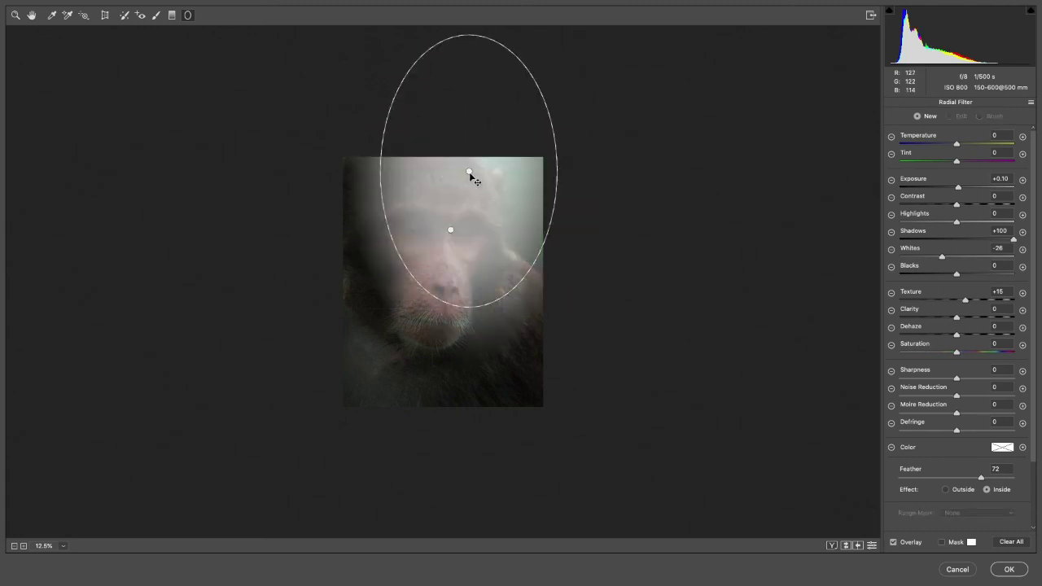
{"action": "left_click", "coordinate": [470, 172]}
{"action": "left_click_drag", "start_coordinate": [559, 85], "coordinate": [580, 135]}
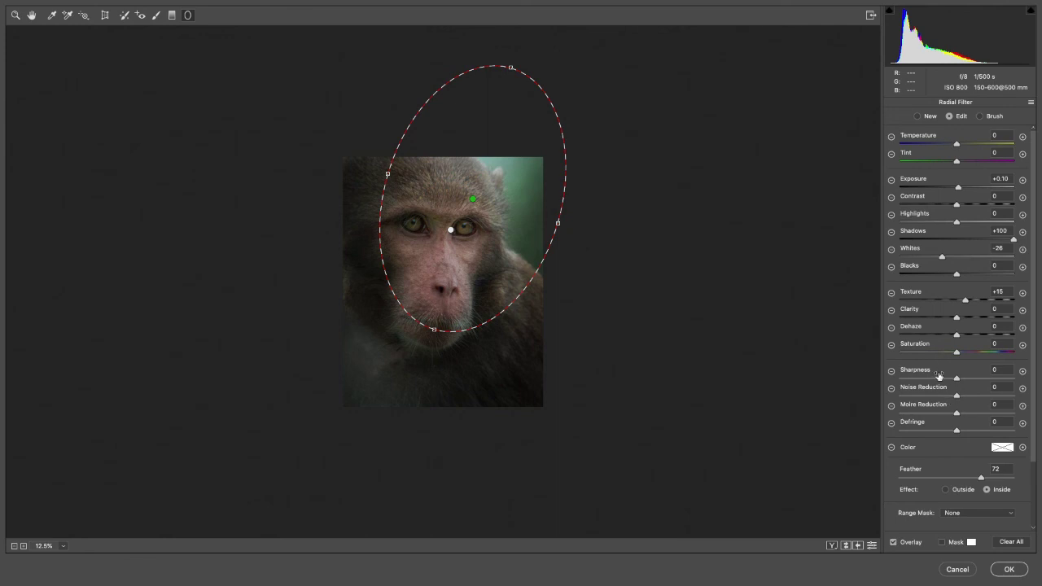
Step: Reset the radial filter's adjustments, then set Feather 82 and Exposure +0.30
{"action": "left_click", "coordinate": [1030, 102]}
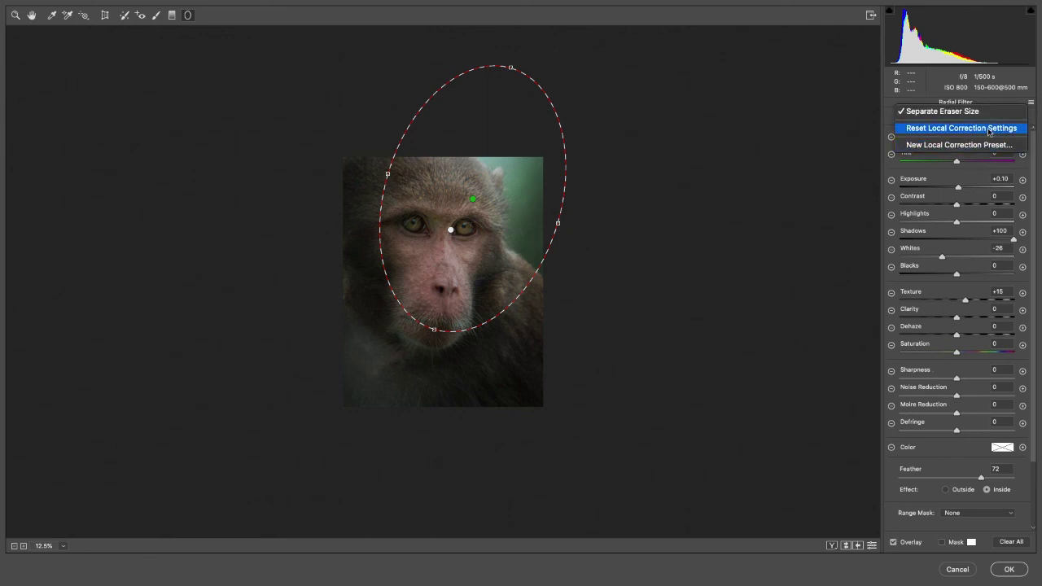
{"action": "left_click", "coordinate": [960, 128]}
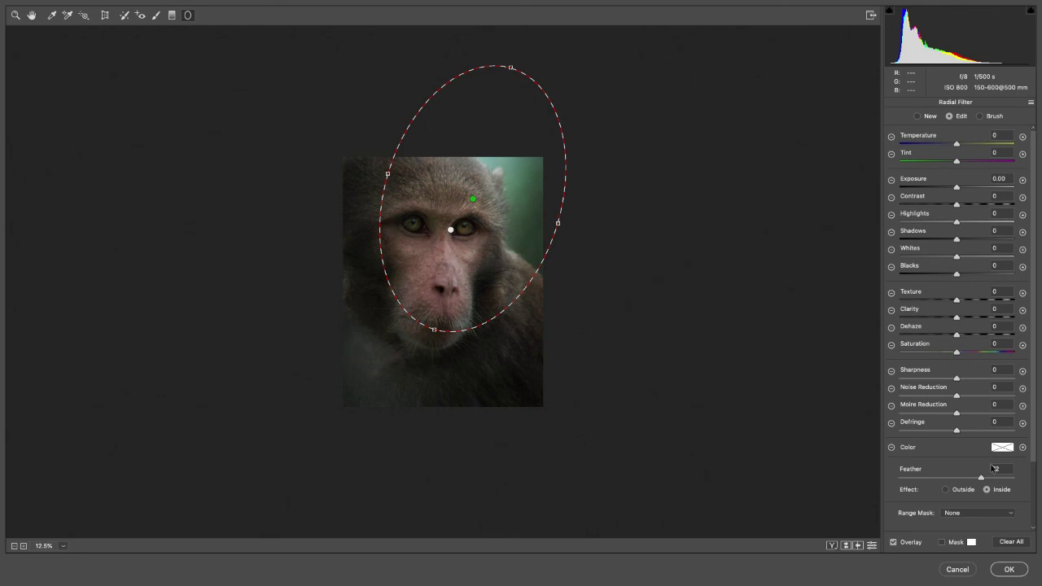
{"action": "left_click_drag", "start_coordinate": [989, 481], "coordinate": [994, 479]}
{"action": "left_click_drag", "start_coordinate": [956, 188], "coordinate": [961, 189]}
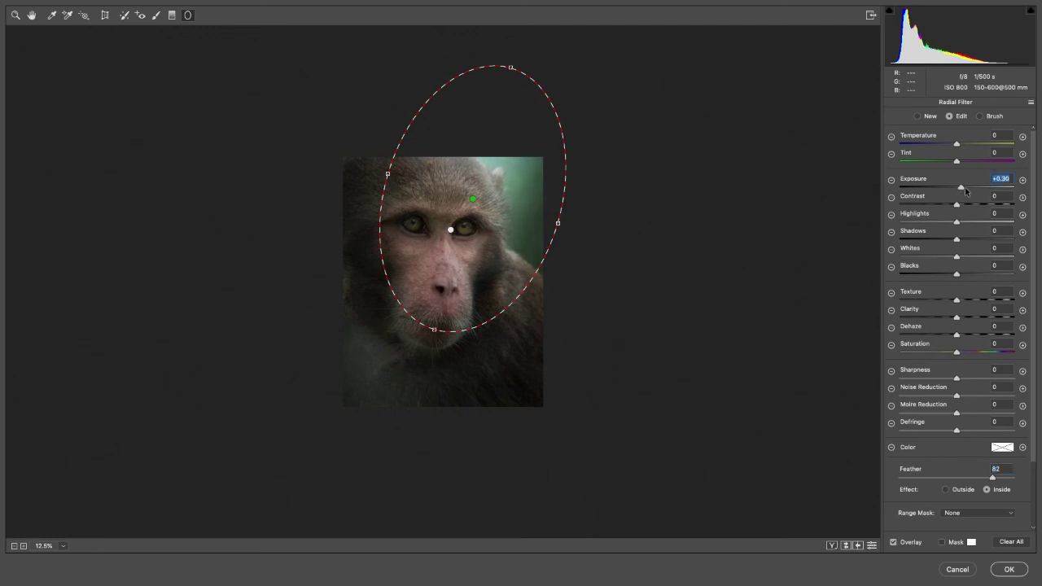
{"action": "left_click", "coordinate": [14, 15]}
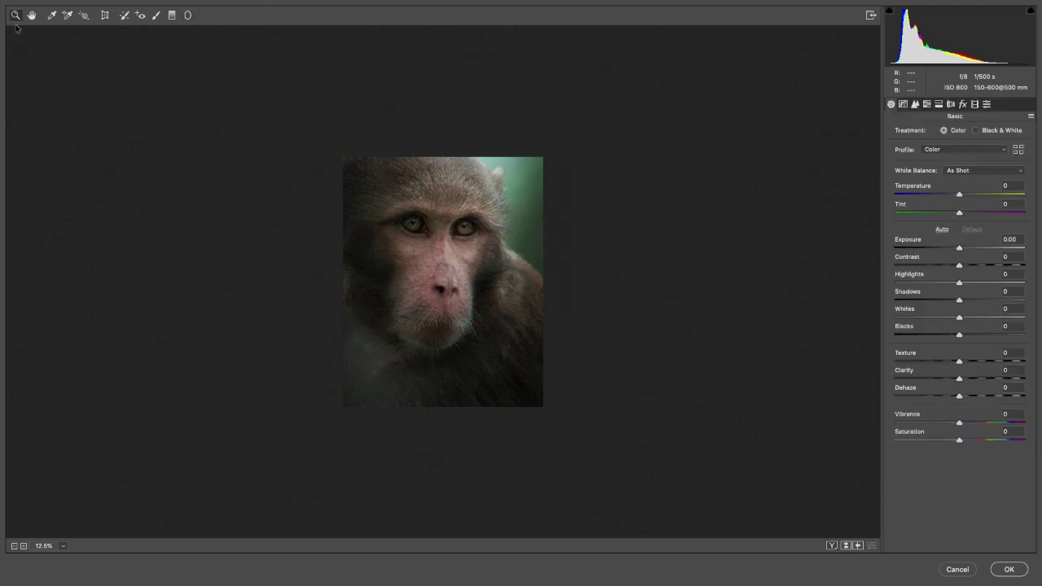
Step: Set Post Crop Vignetting Amount to -3 in the Effects settings
{"action": "left_click", "coordinate": [445, 246]}
{"action": "left_click", "coordinate": [444, 246], "text": "alt"}
{"action": "left_click", "coordinate": [963, 104]}
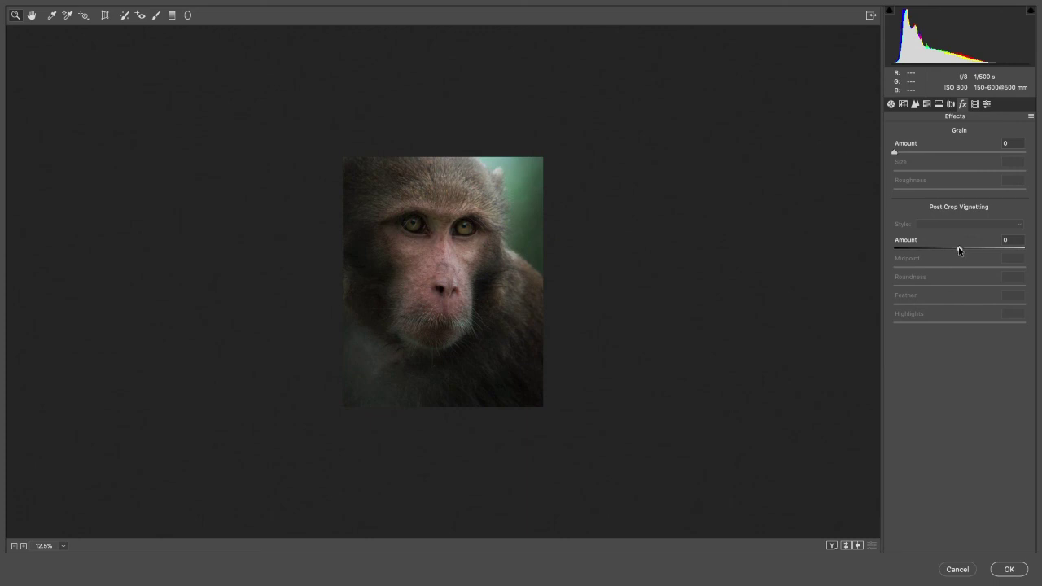
{"action": "left_click_drag", "start_coordinate": [960, 250], "coordinate": [957, 250]}
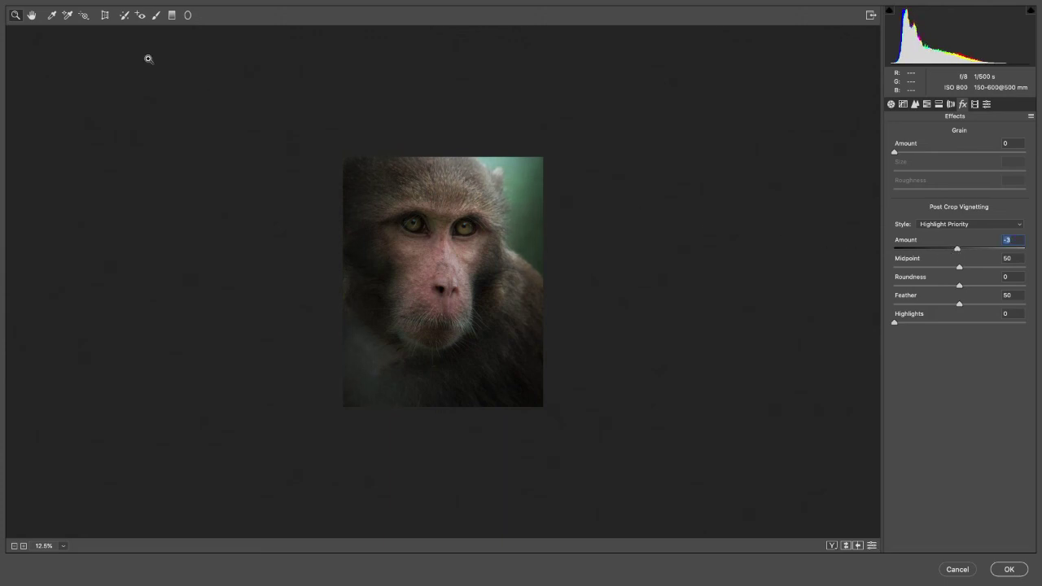
{"action": "left_click", "coordinate": [172, 16]}
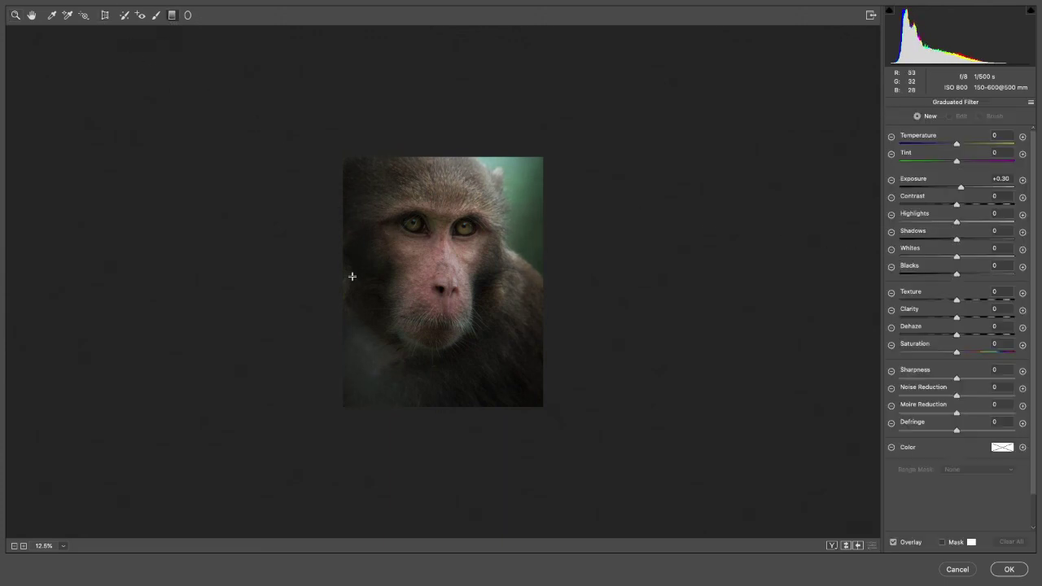
Step: Add a graduated filter from the left edge, reset its settings, and set Exposure to -0.55
{"action": "left_click_drag", "start_coordinate": [329, 287], "coordinate": [383, 288]}
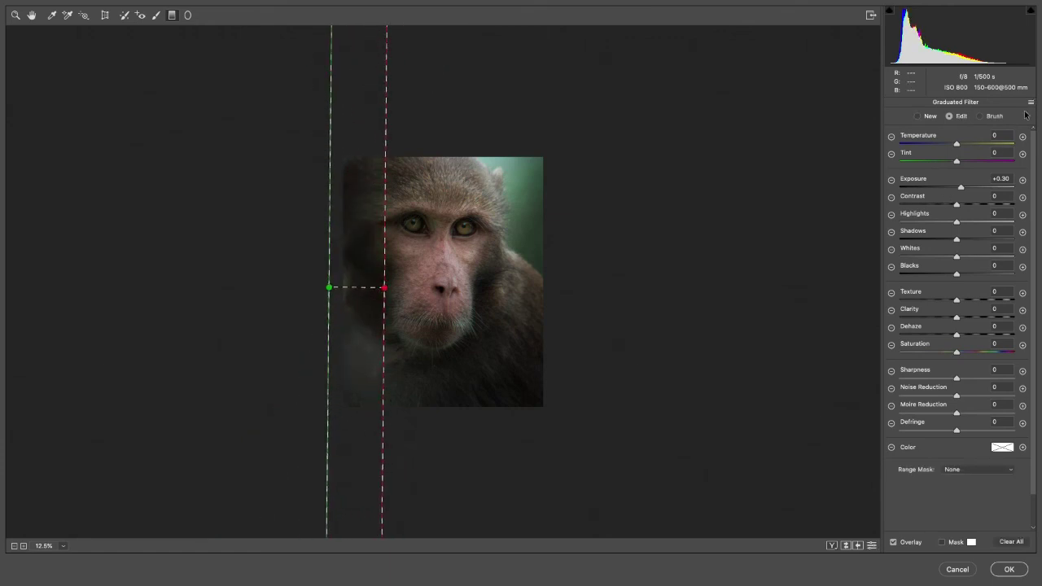
{"action": "left_click", "coordinate": [1030, 104]}
{"action": "left_click", "coordinate": [1011, 126]}
{"action": "left_click_drag", "start_coordinate": [956, 189], "coordinate": [948, 190]}
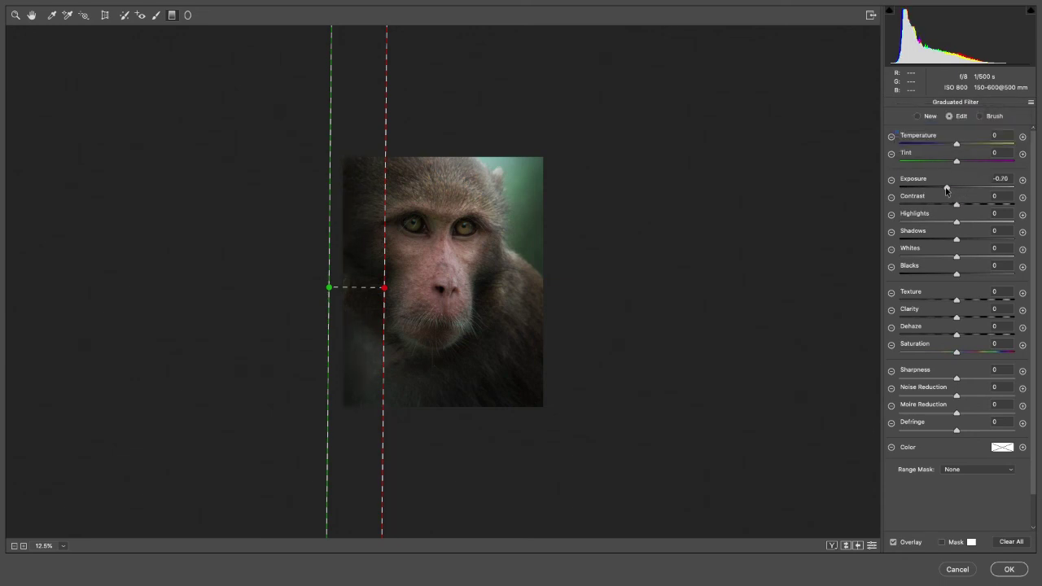
{"action": "left_click_drag", "start_coordinate": [947, 189], "coordinate": [949, 189]}
{"action": "left_click", "coordinate": [15, 14]}
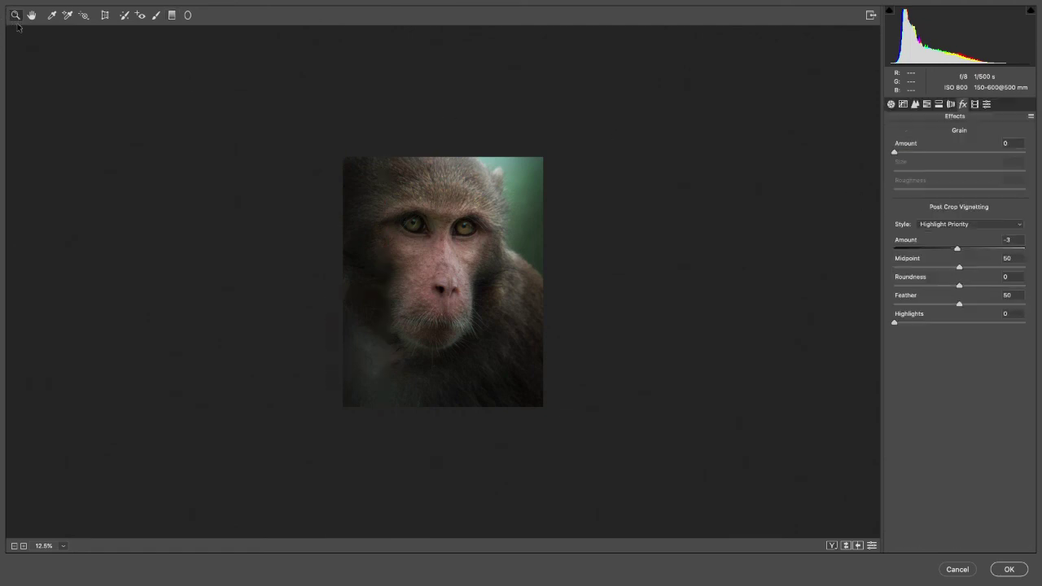